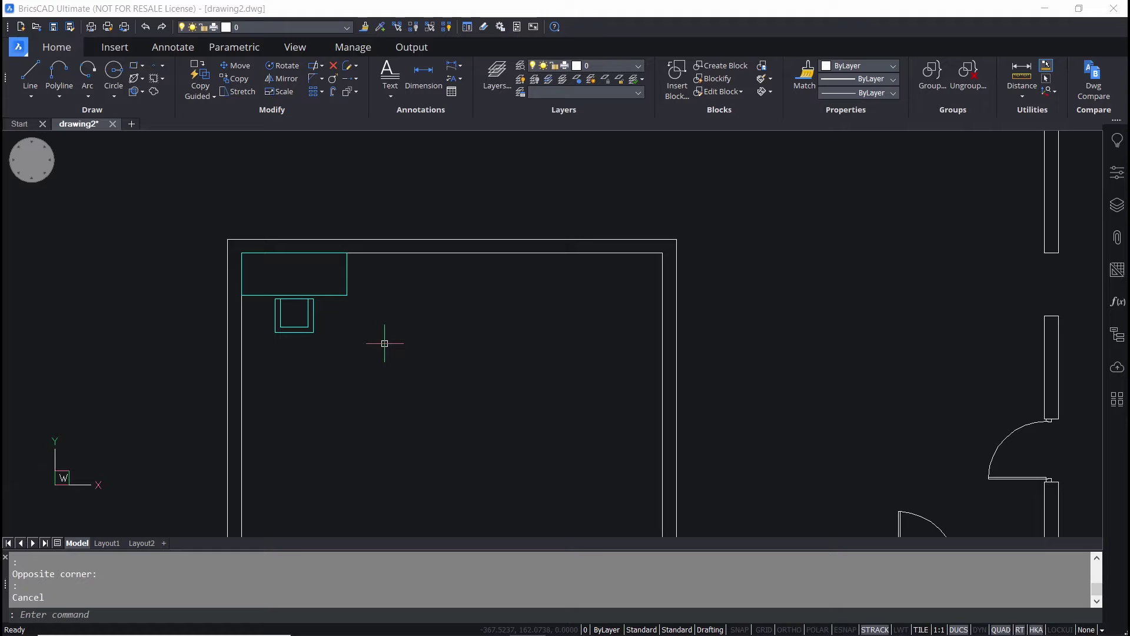
Undo the last grip edit with U, with the office table block selected, then clear the selection.
scroll(321, 309, down, 2)
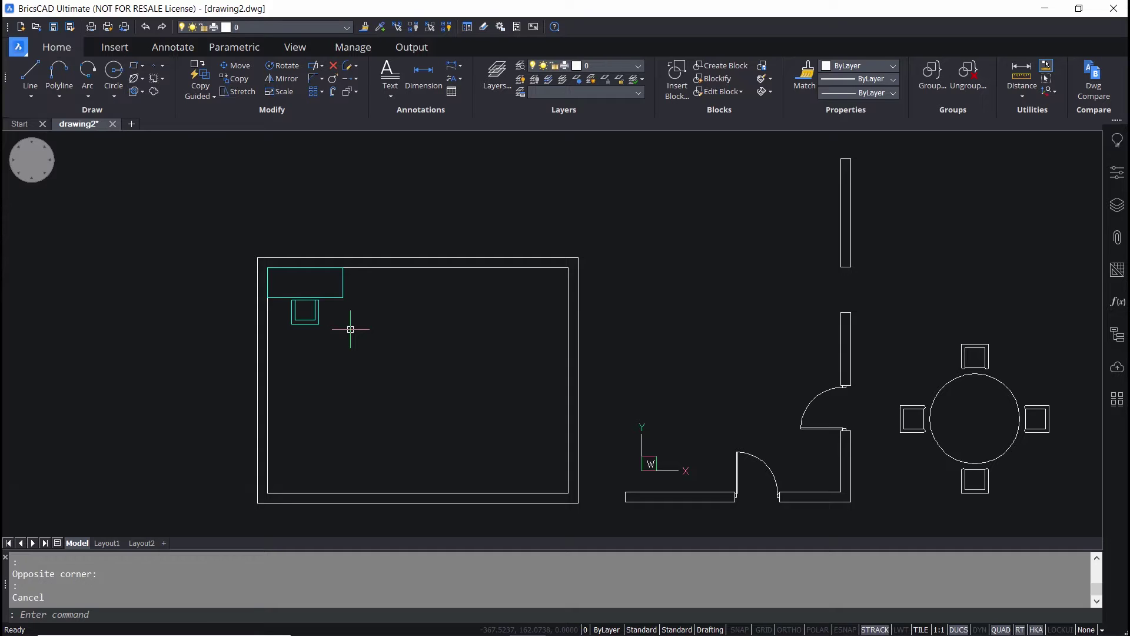
scroll(286, 267, up, 2)
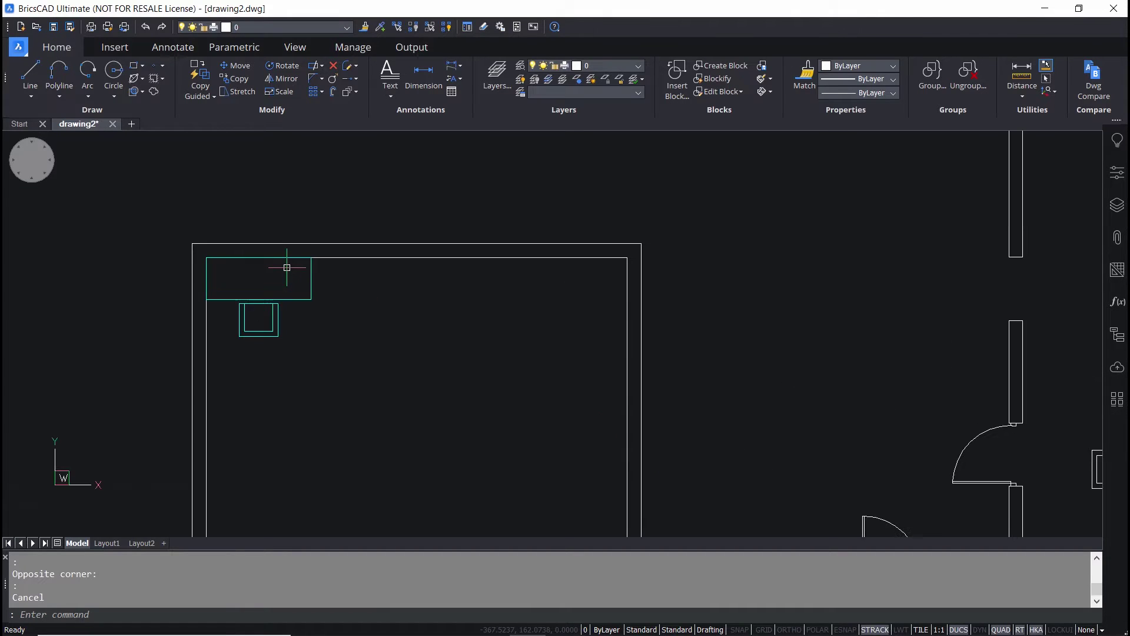
scroll(287, 267, up, 1)
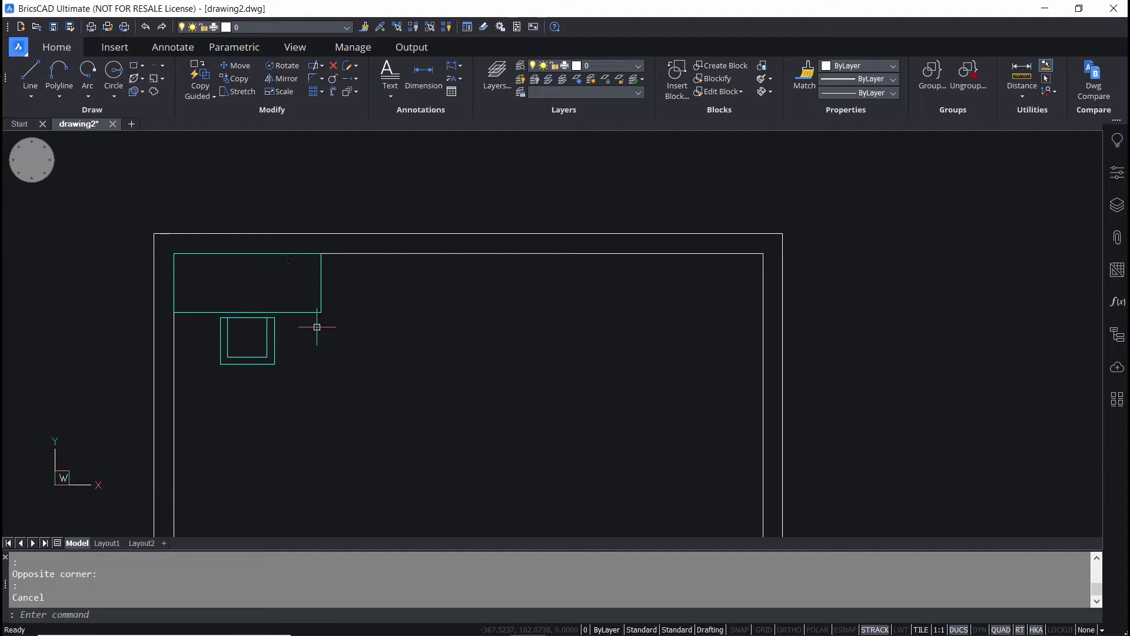
click(322, 298)
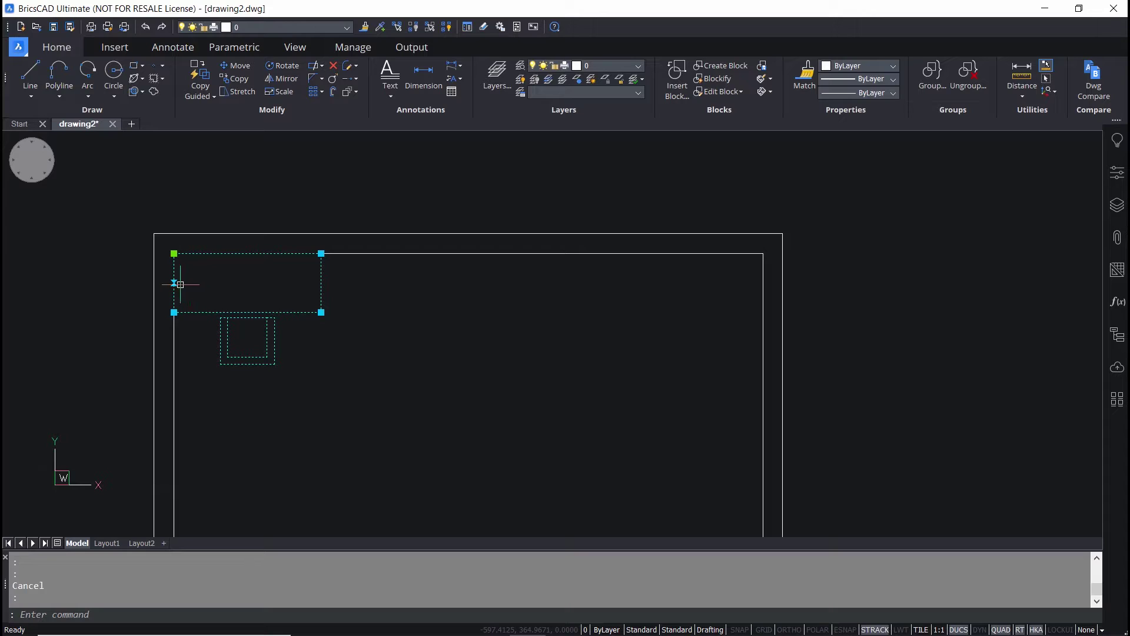
mouse_move(193, 284)
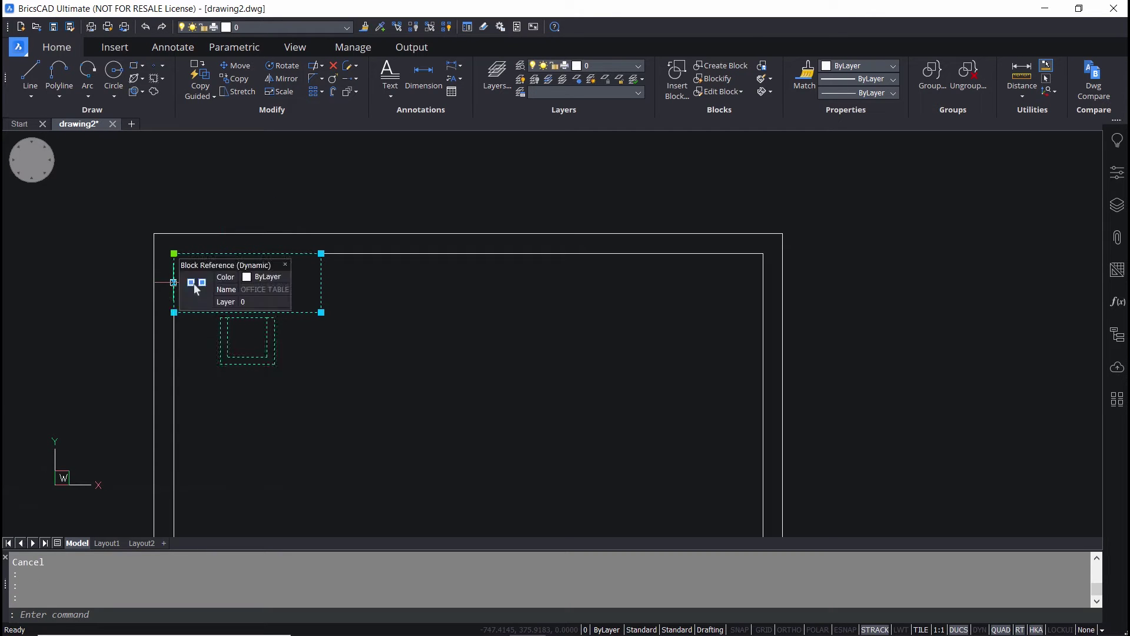
text(u)
key(Return)
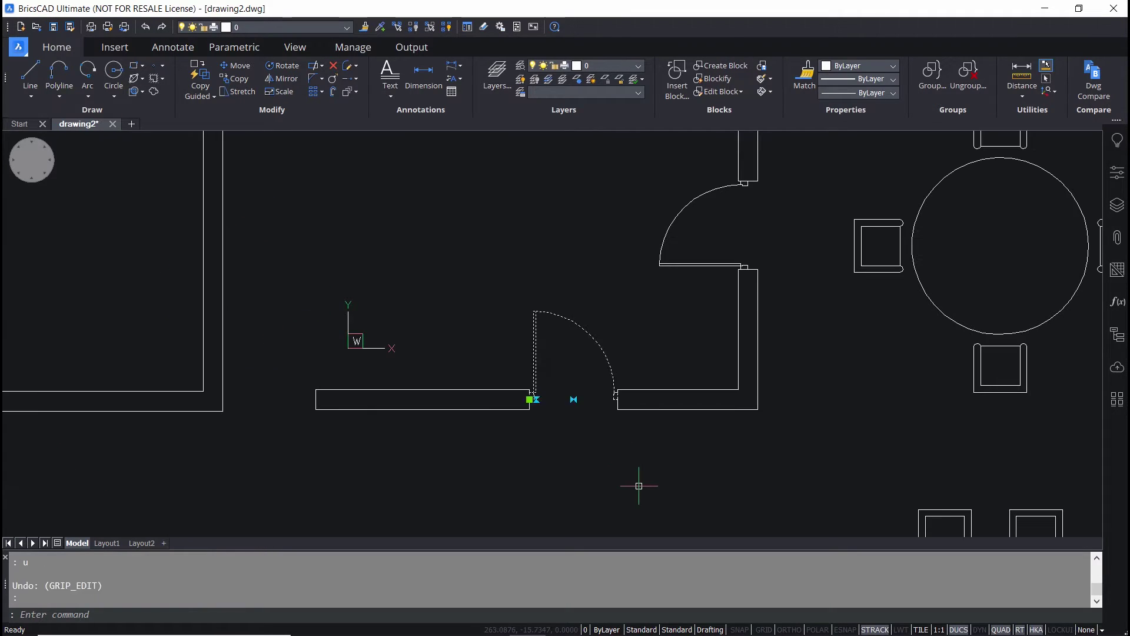
key(Escape)
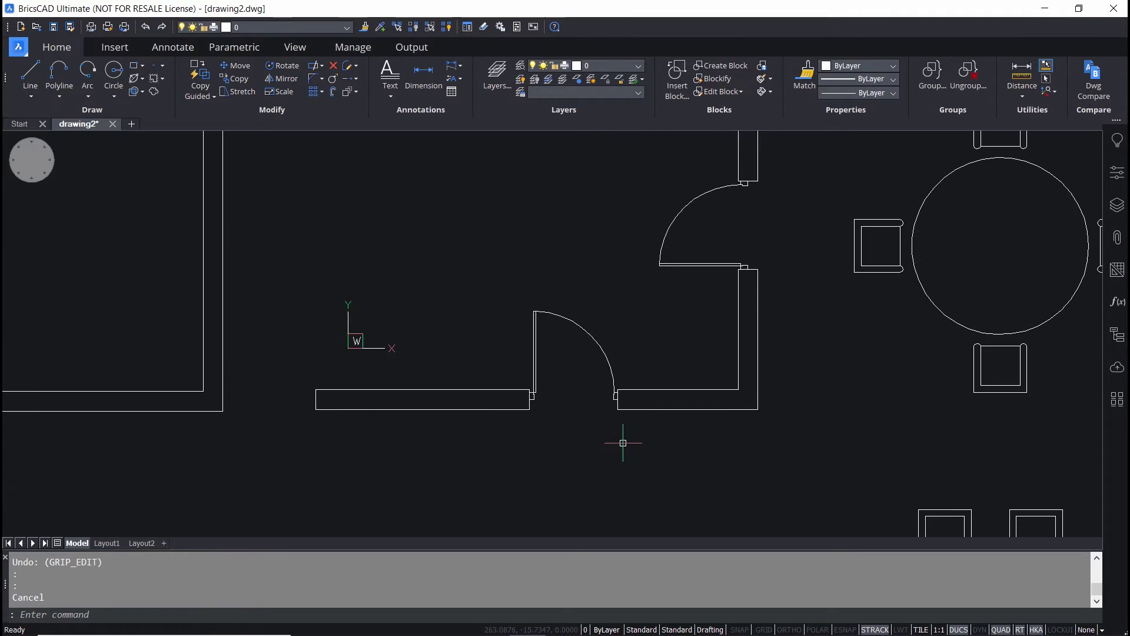
Flip the DR_DYN door between the right and left jambs, leaving it on the left.
click(606, 365)
click(537, 399)
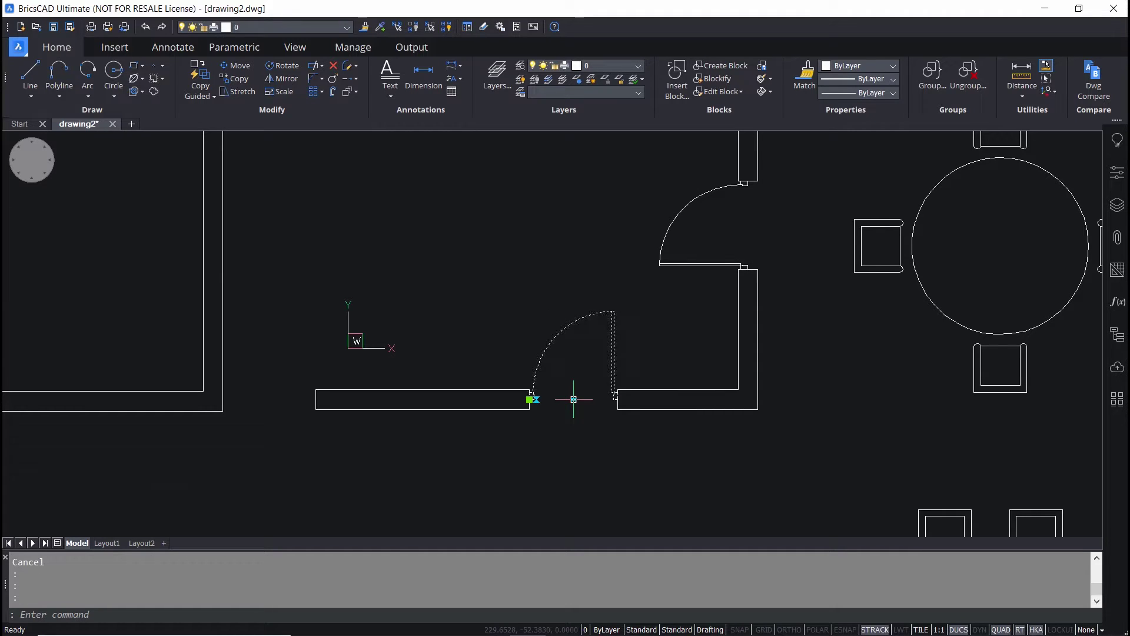
click(536, 399)
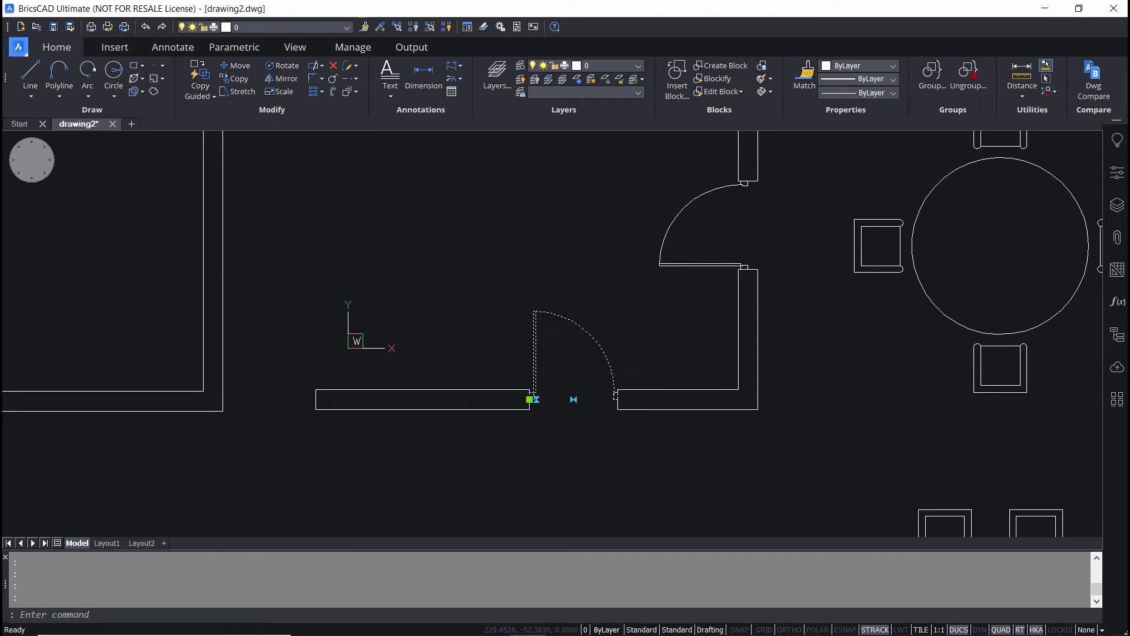
click(573, 400)
click(573, 399)
Flip the door's swing so it opens downward below the wall opening.
scroll(534, 399, up, 2)
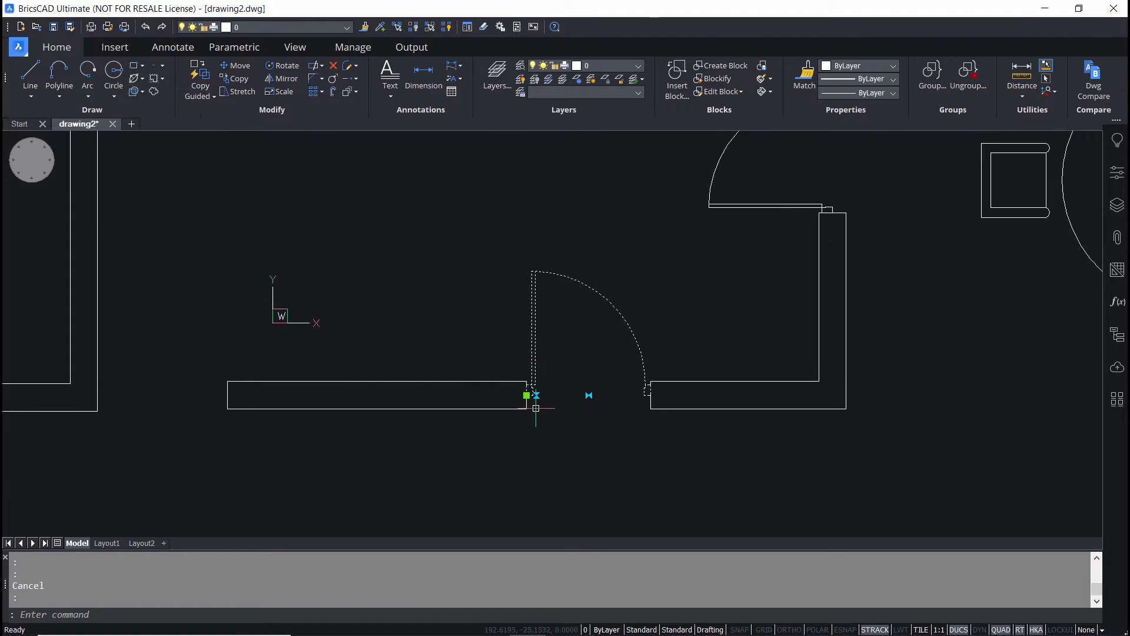
click(536, 394)
click(537, 395)
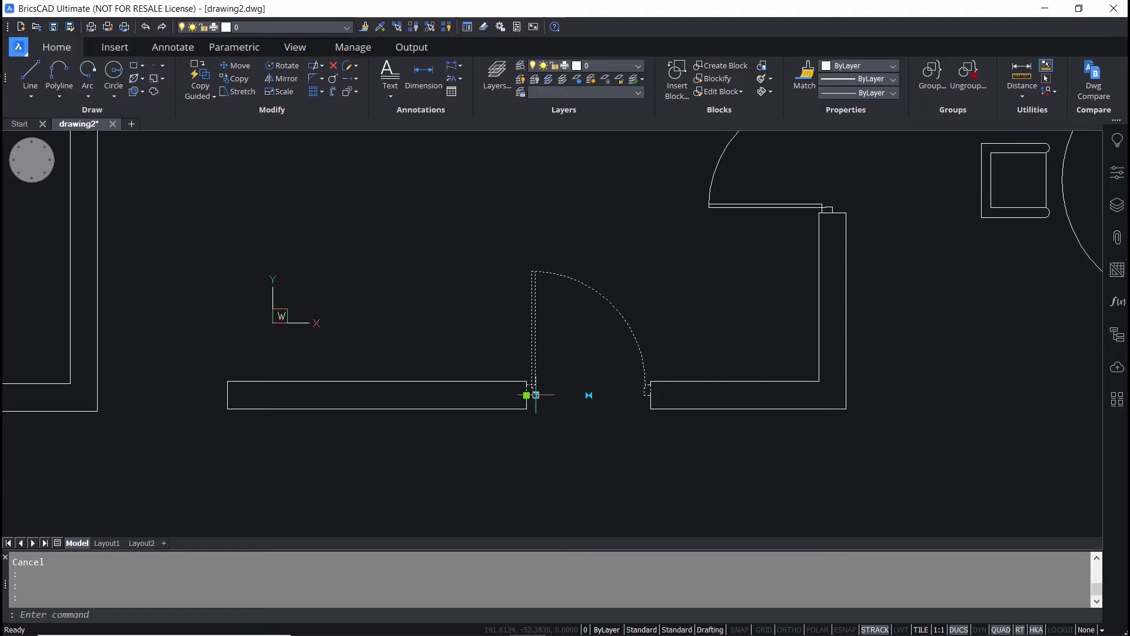
click(537, 395)
key(Escape)
key(Escape)
Use the round table's array grip to set the chair count back to four.
scroll(618, 312, down, 3)
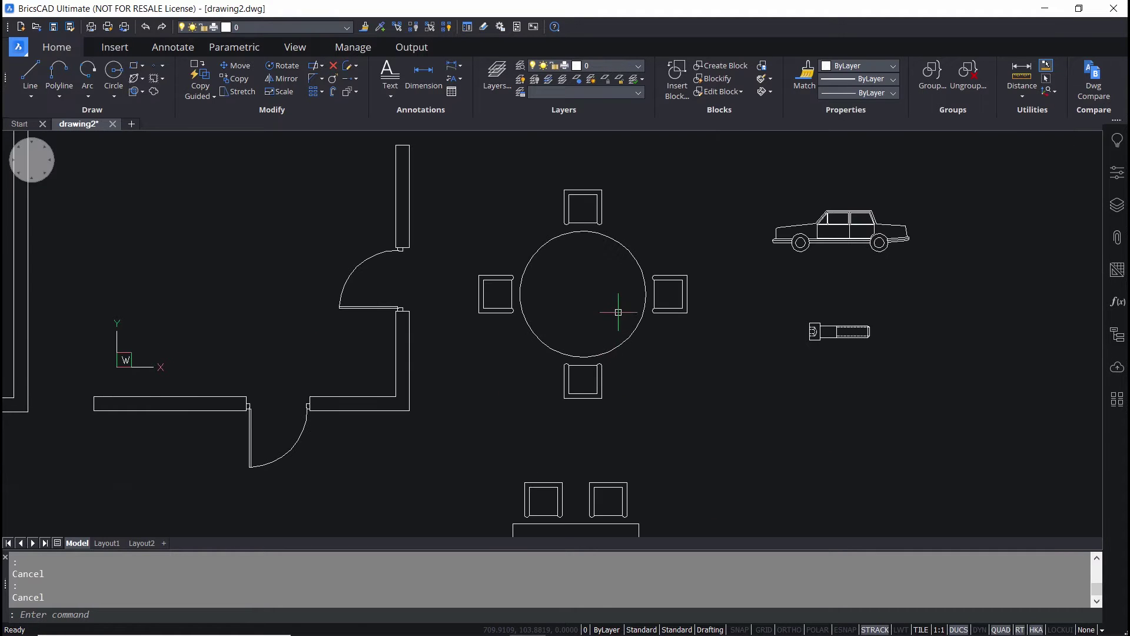
click(653, 259)
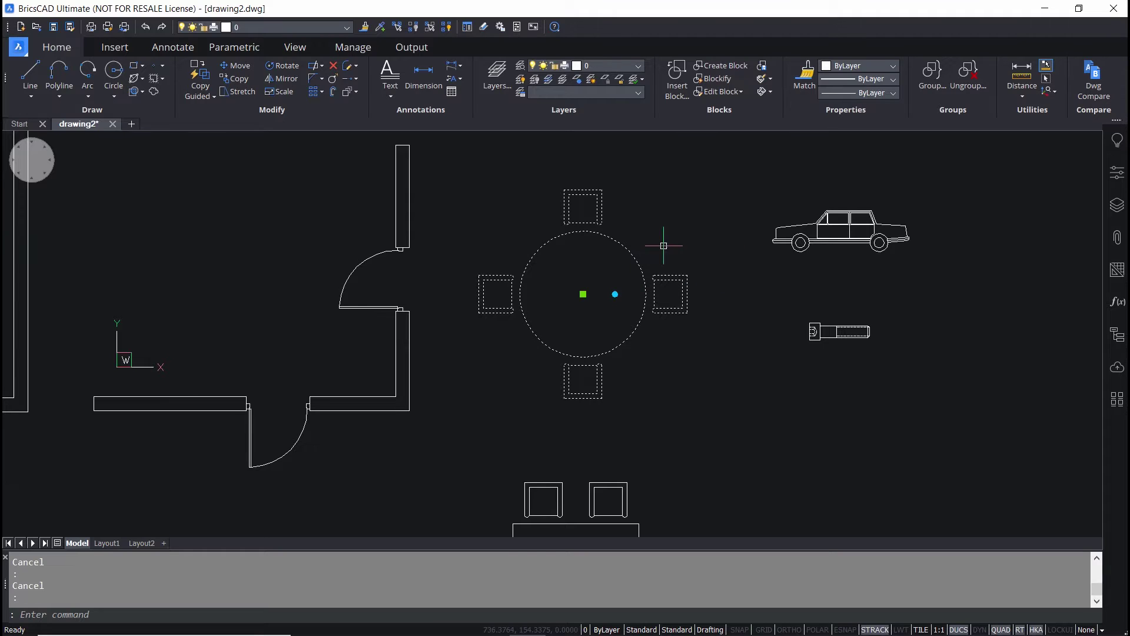
click(615, 294)
key(Escape)
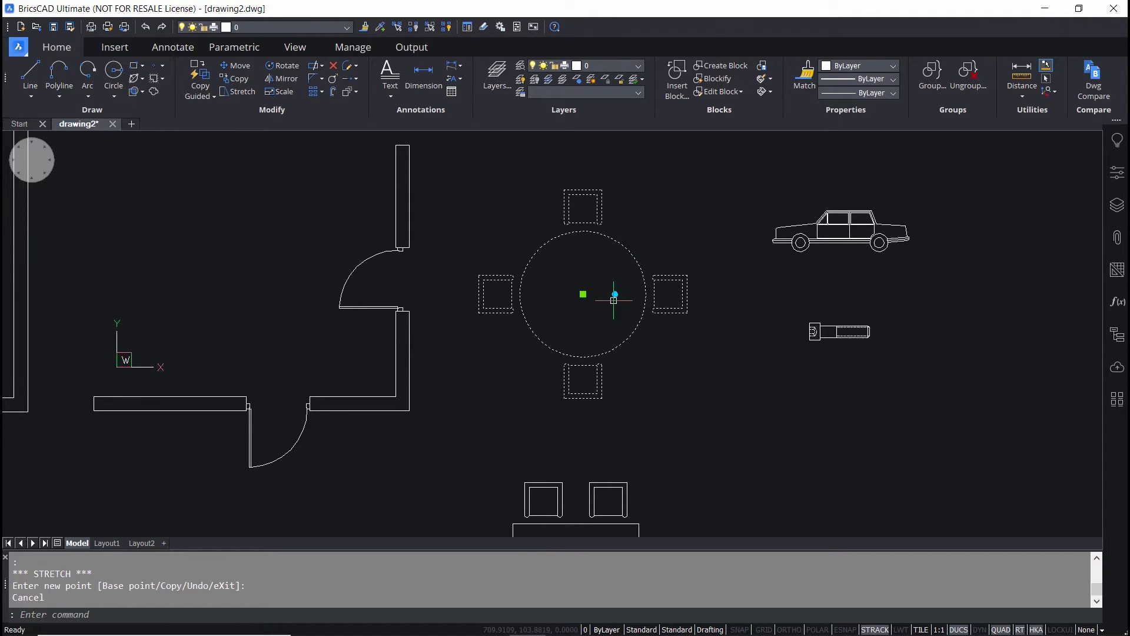
click(615, 293)
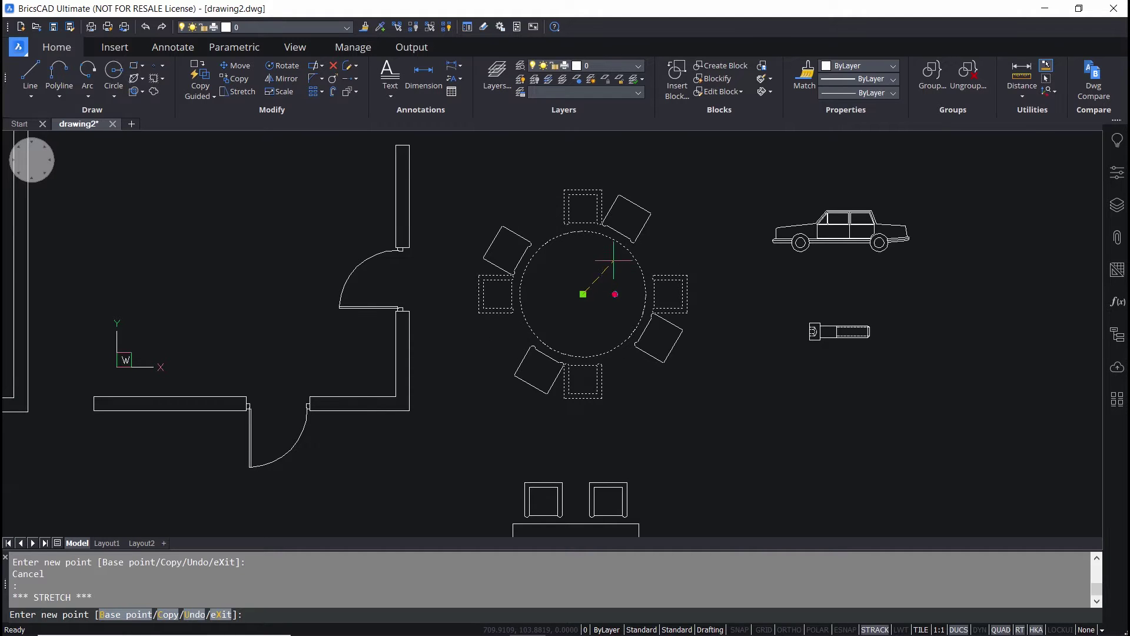
click(599, 266)
click(599, 266)
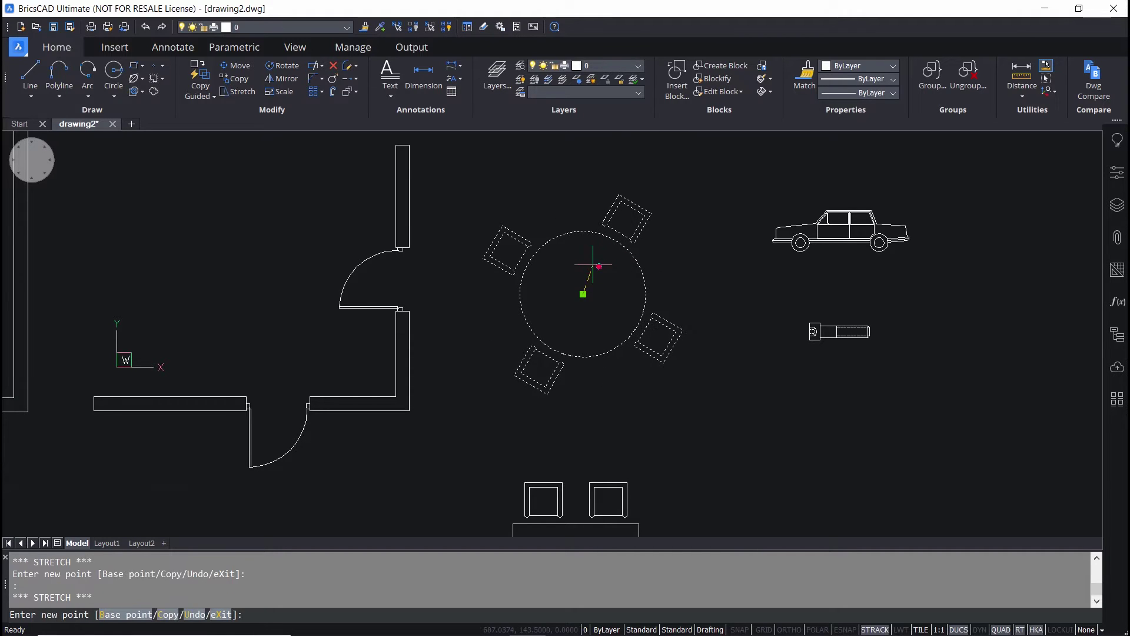
click(581, 258)
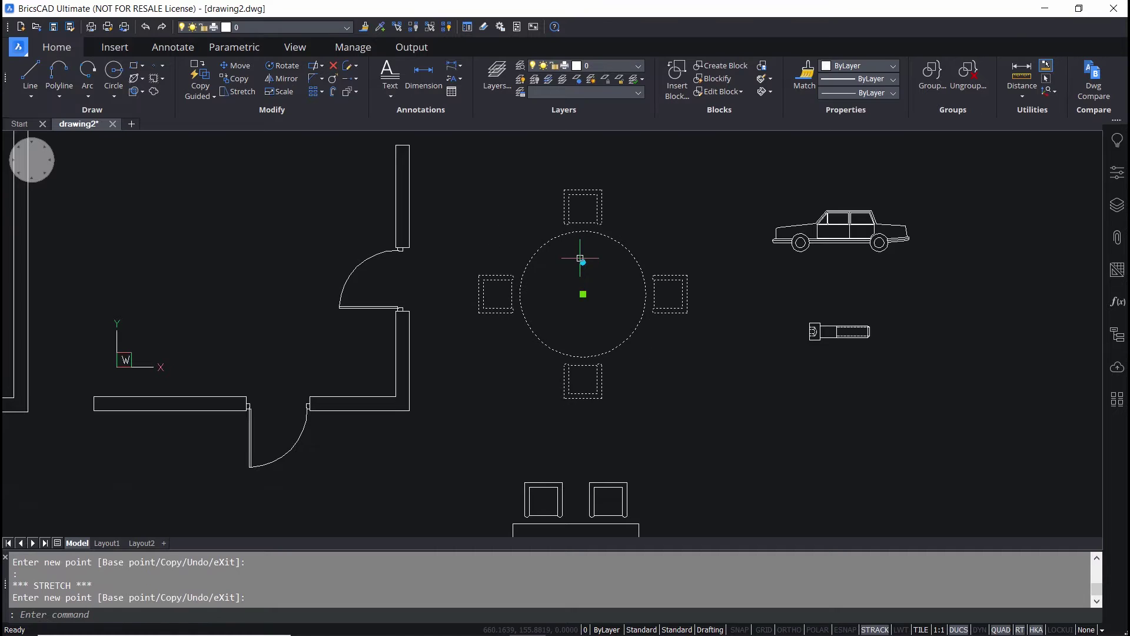
Rotate the four chairs around the table into diagonal positions.
click(583, 261)
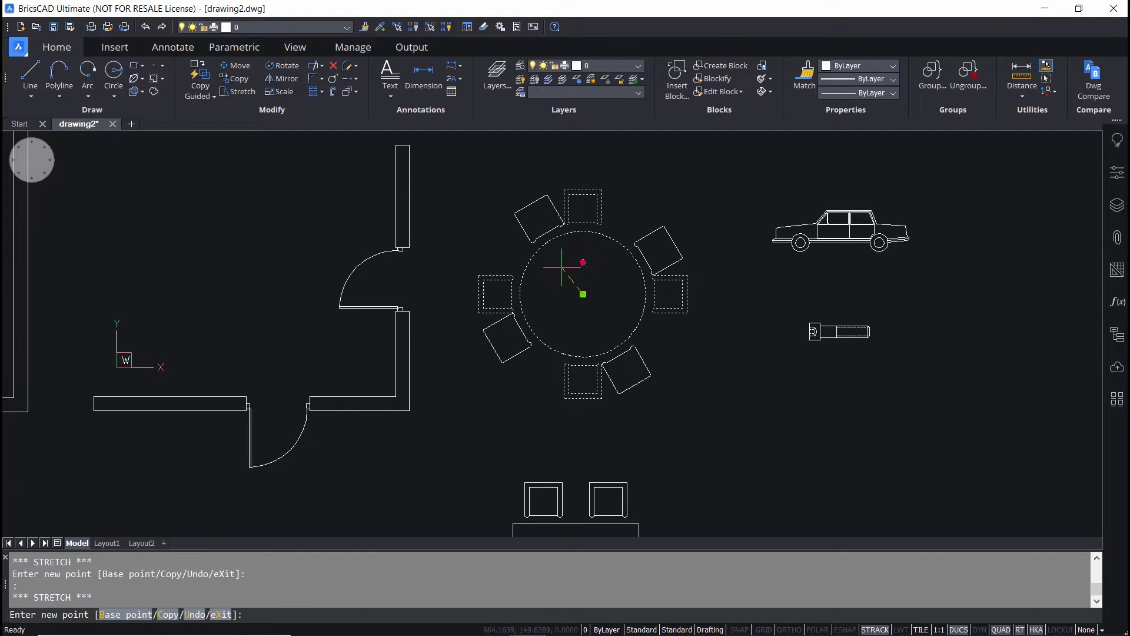
click(567, 266)
key(Escape)
scroll(754, 414, up, 2)
click(681, 299)
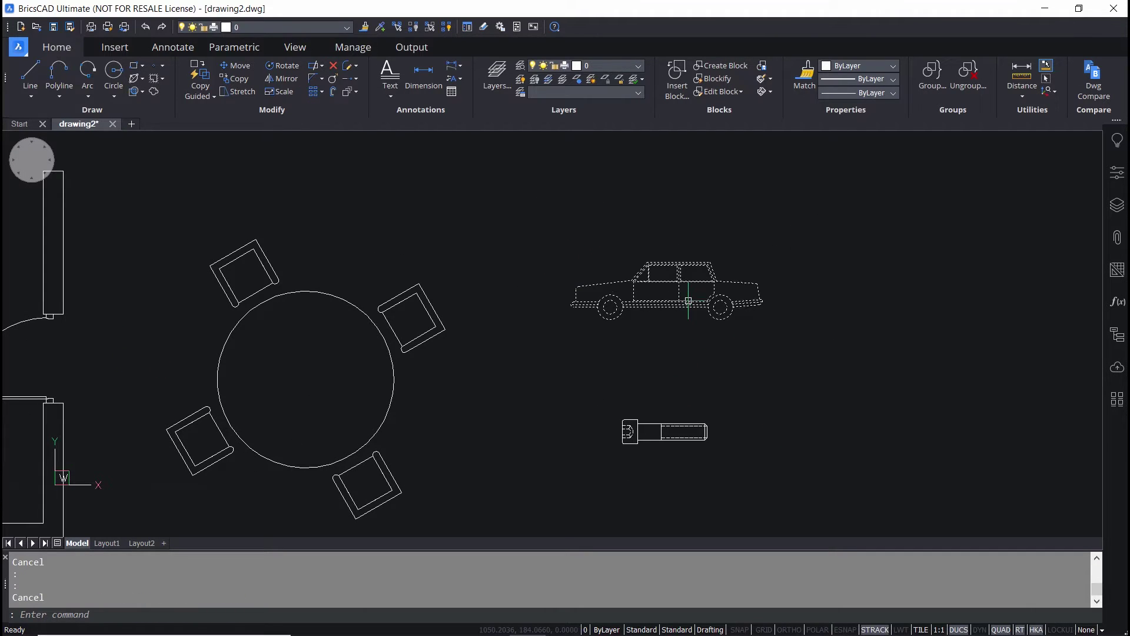
middle_drag(560, 372, 567, 342)
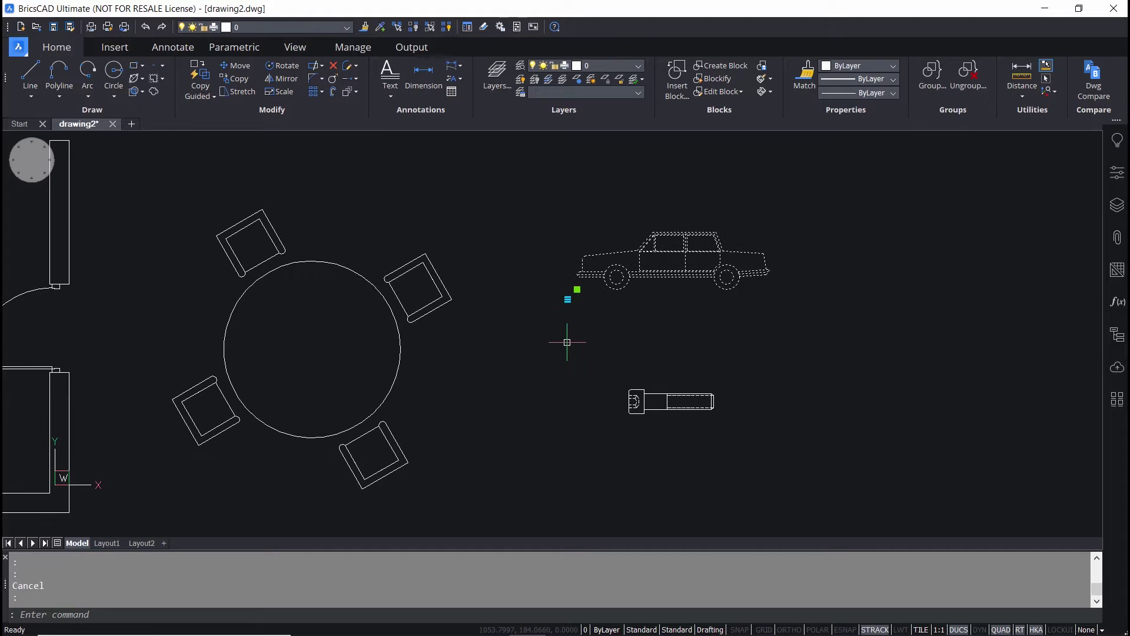
click(567, 299)
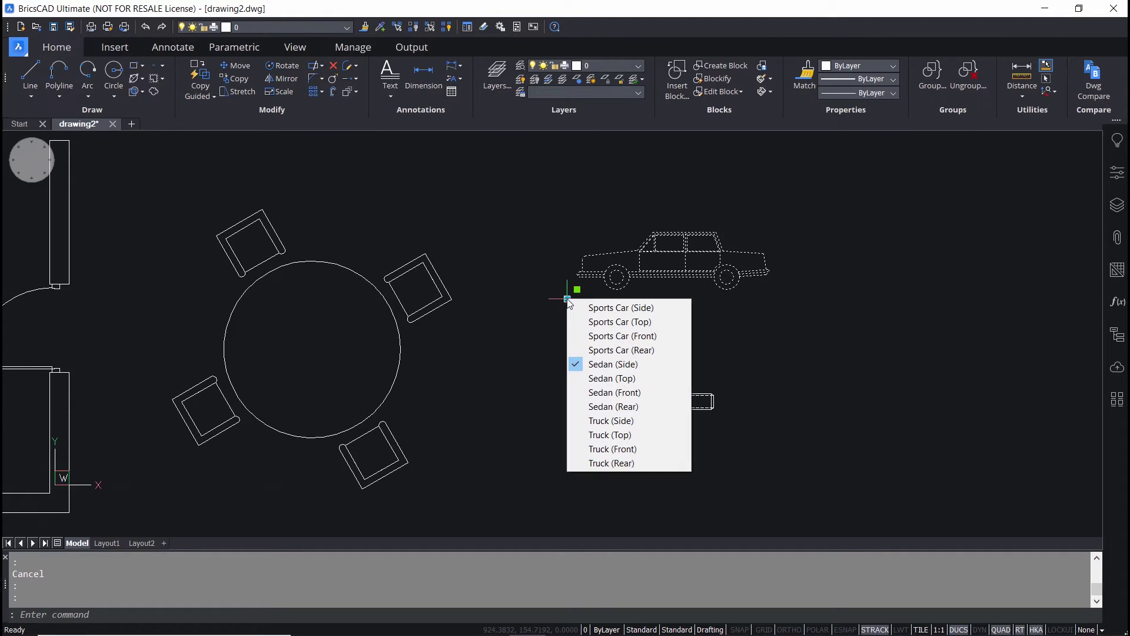
click(623, 312)
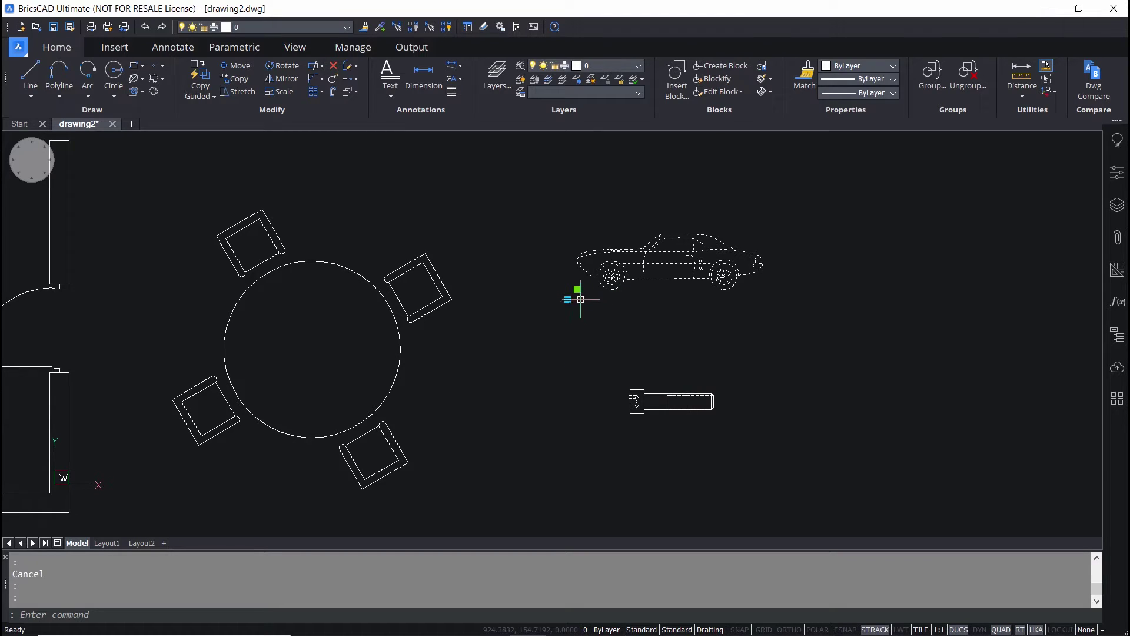
click(567, 299)
click(625, 322)
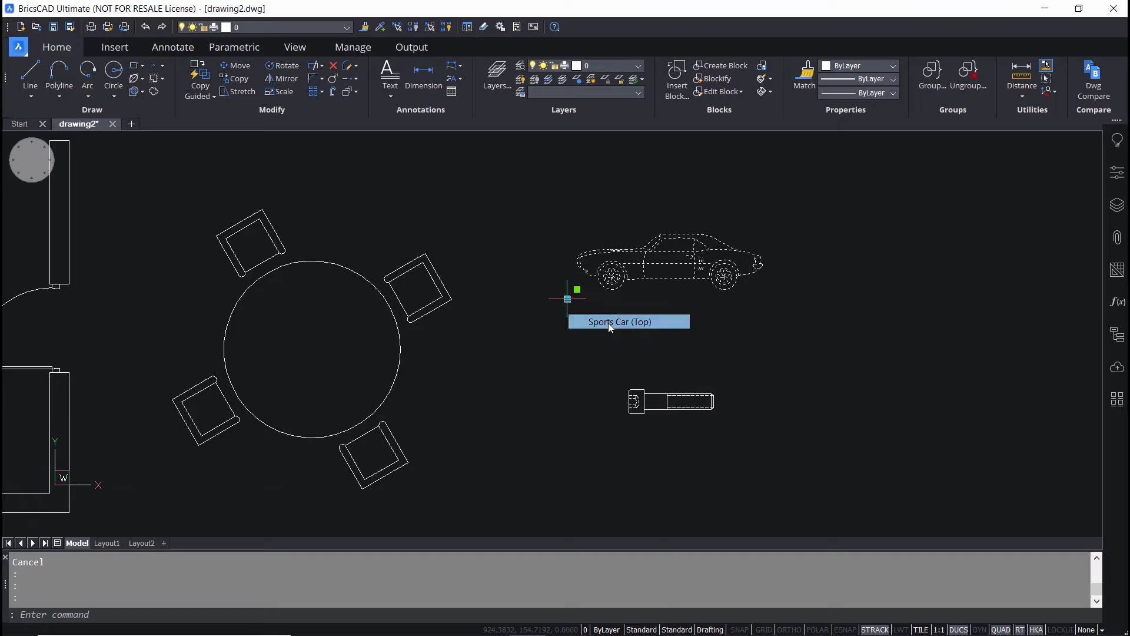
click(567, 299)
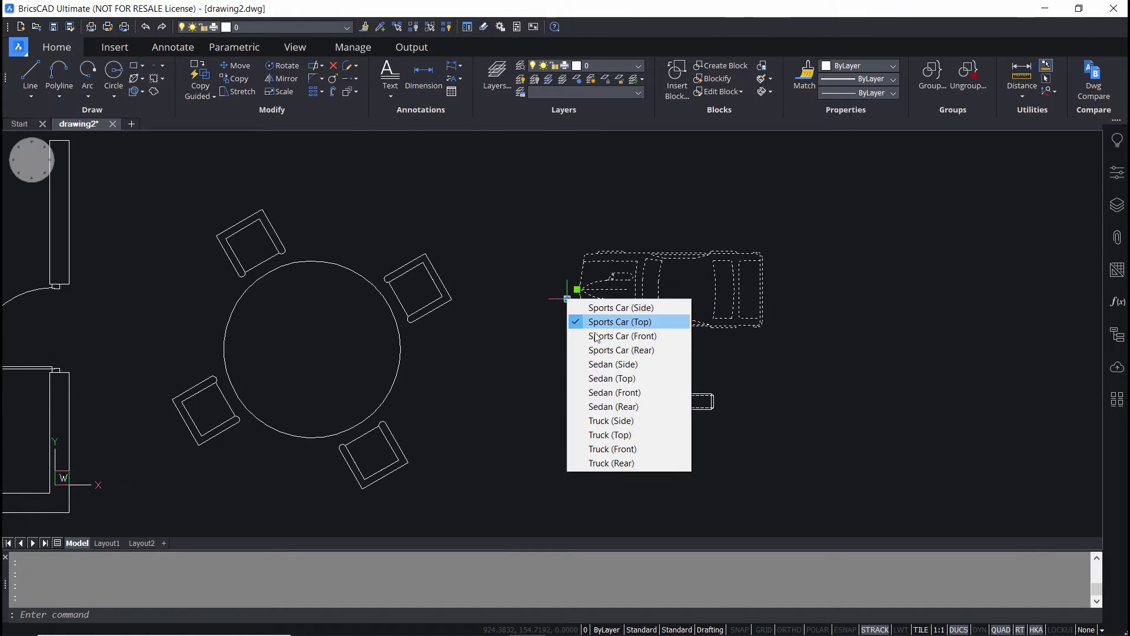
click(599, 437)
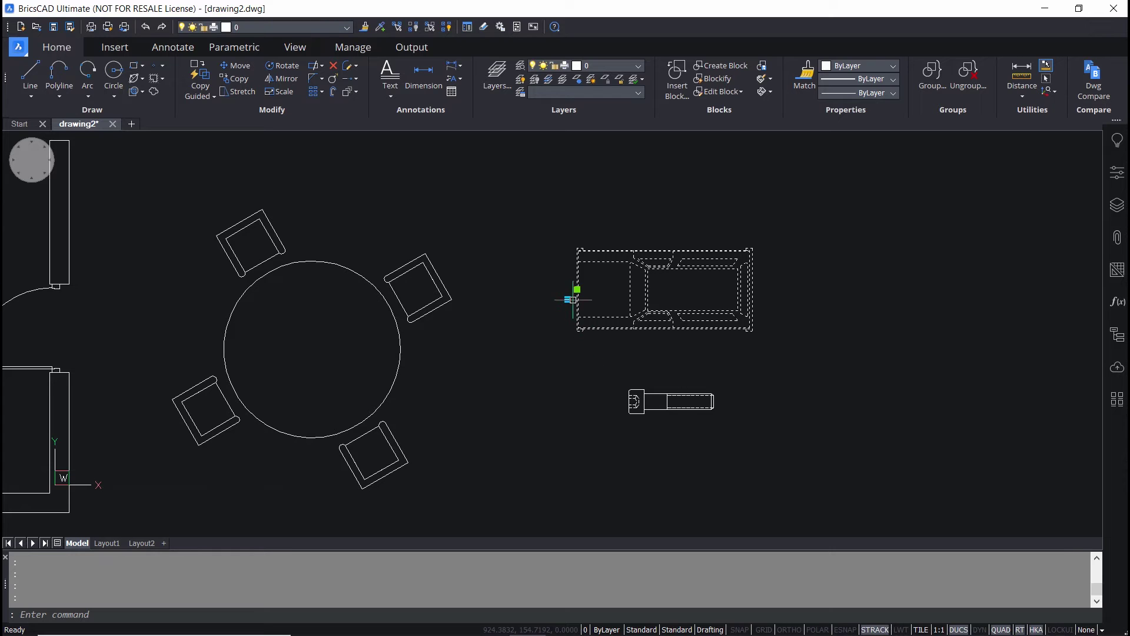
click(567, 299)
click(613, 448)
click(568, 299)
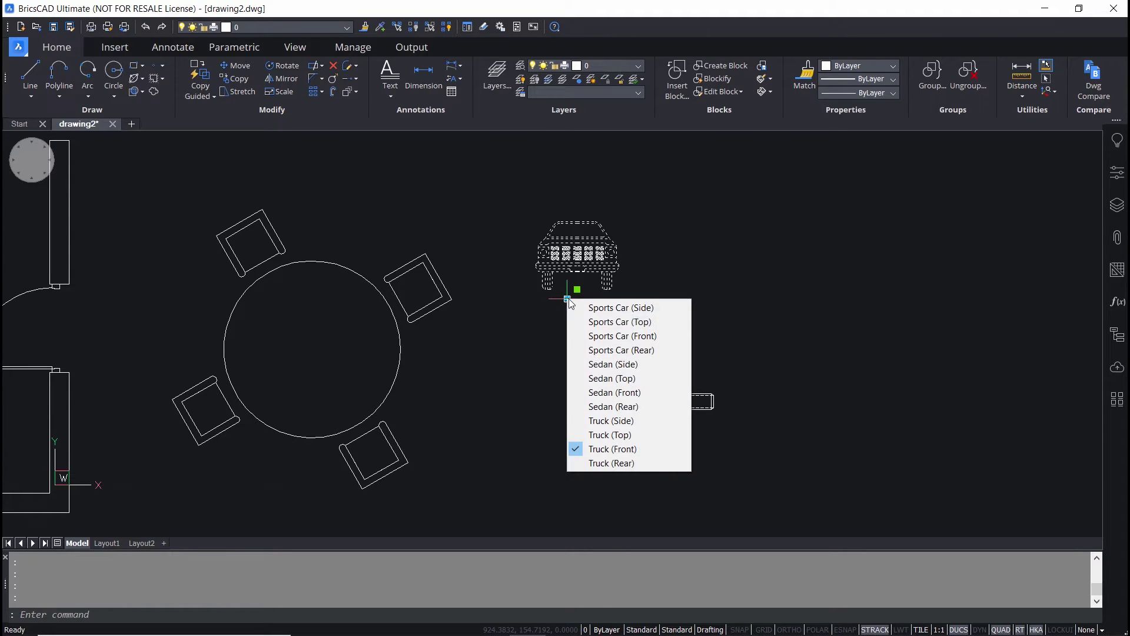
click(616, 463)
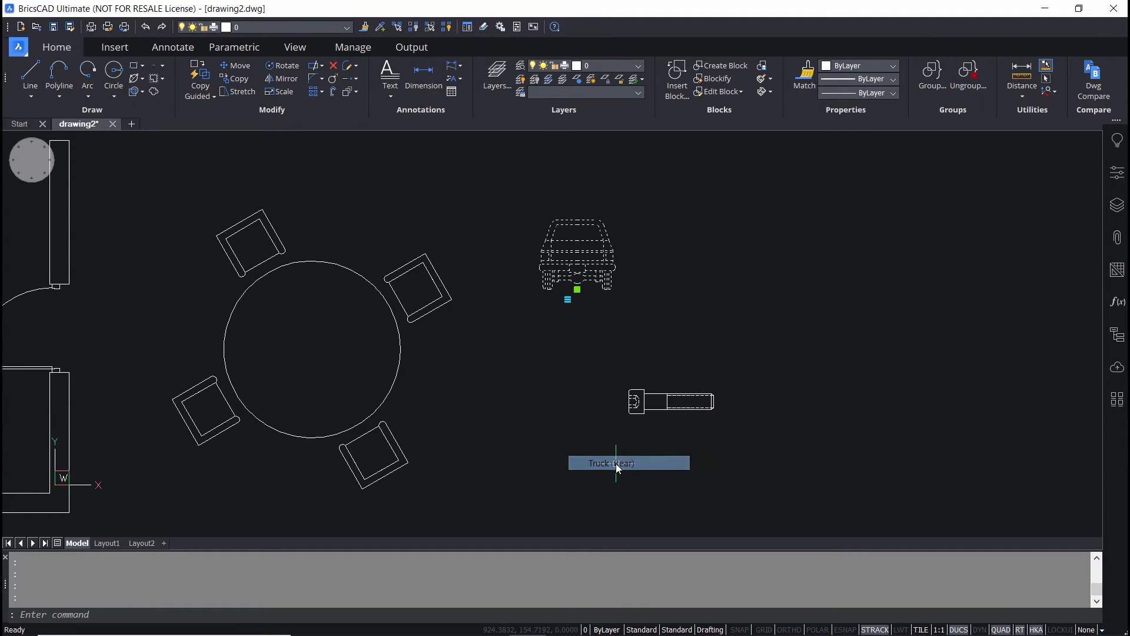
click(569, 299)
click(611, 390)
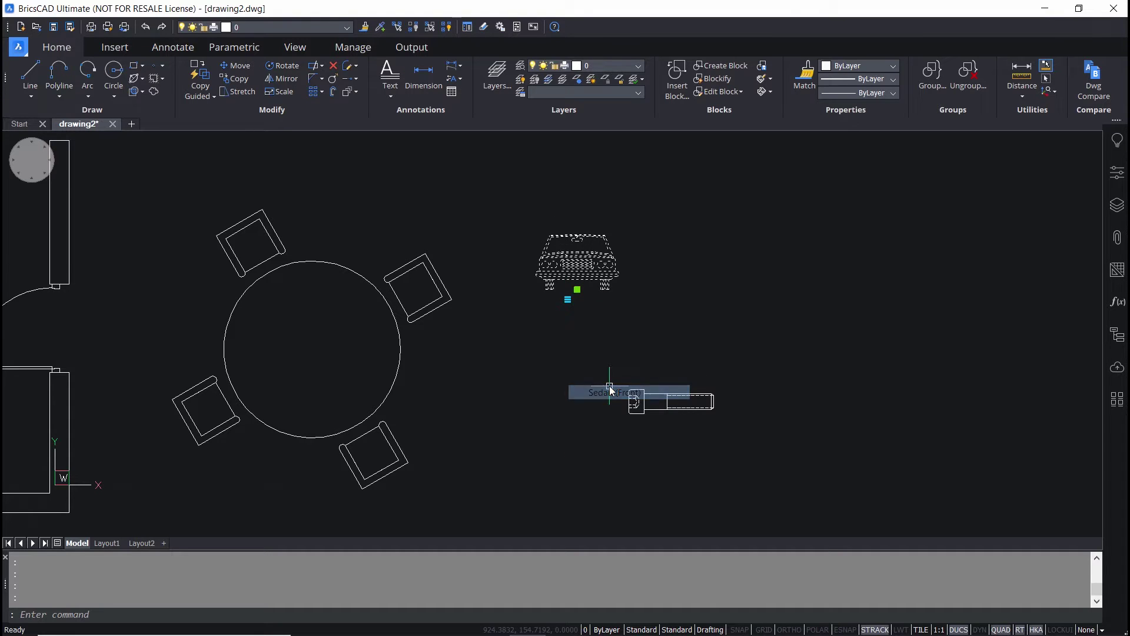
click(567, 299)
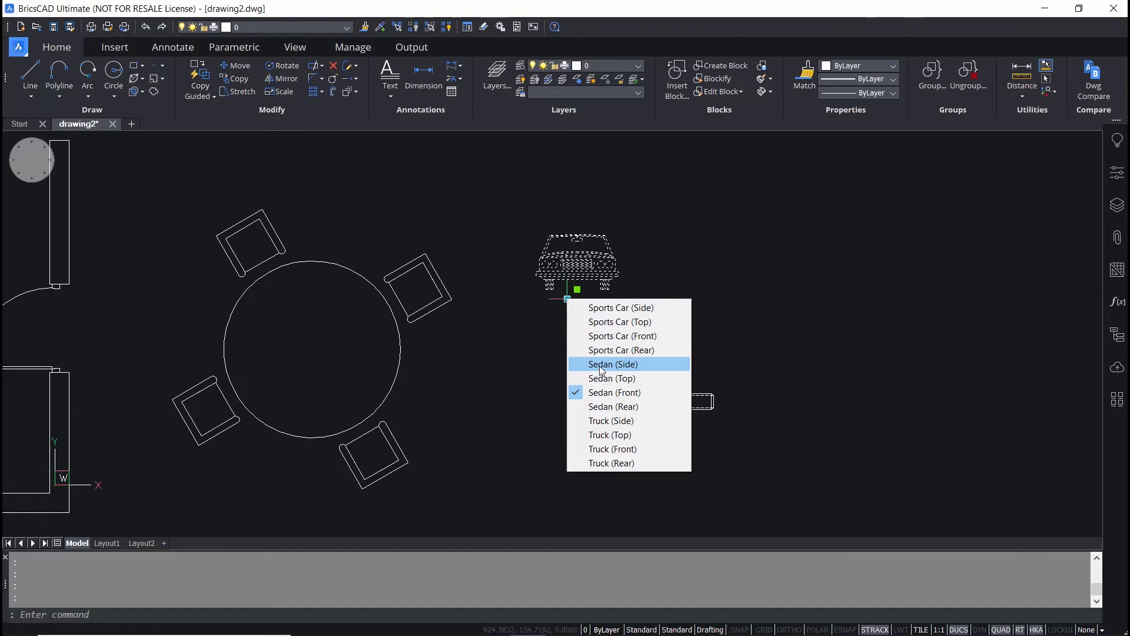
click(630, 363)
key(Escape)
key(Escape)
scroll(706, 394, up, 7)
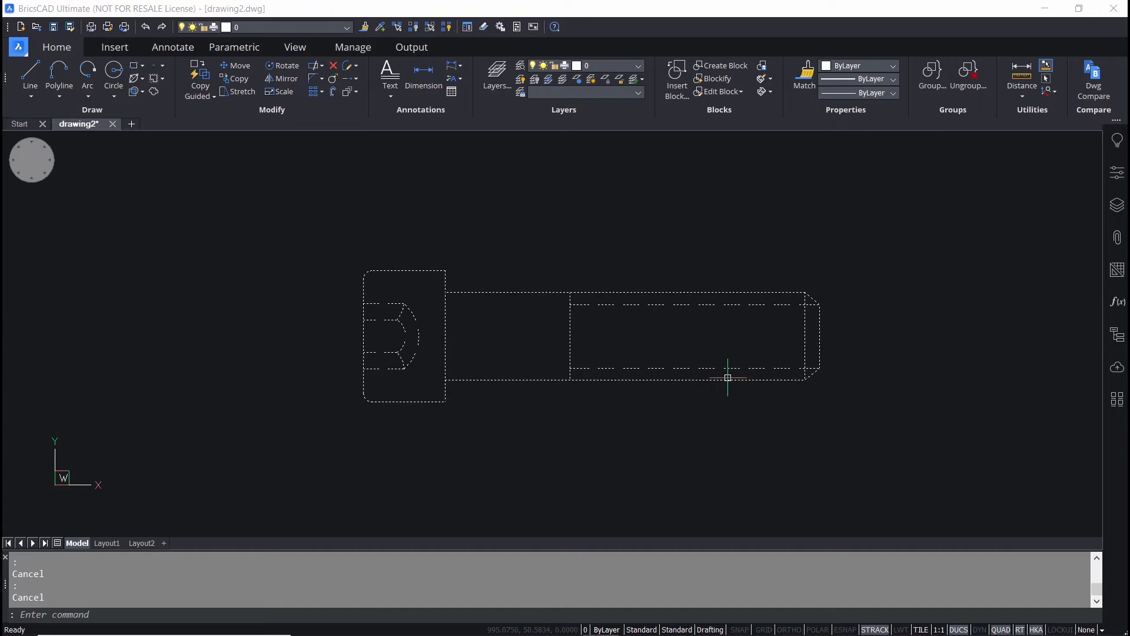
click(715, 381)
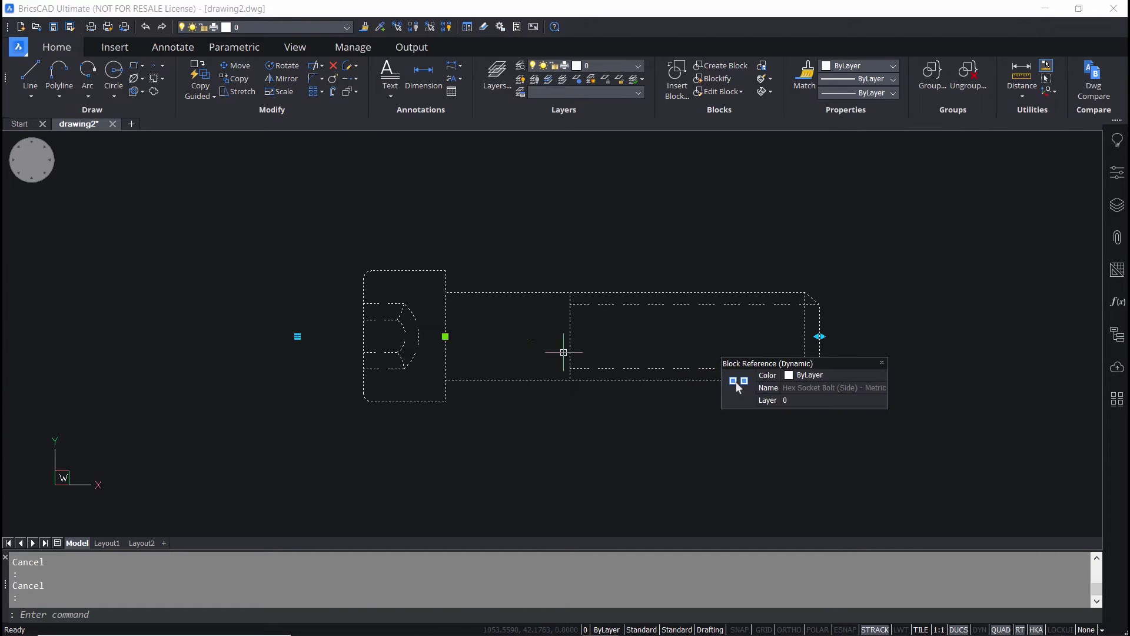
mouse_move(697, 365)
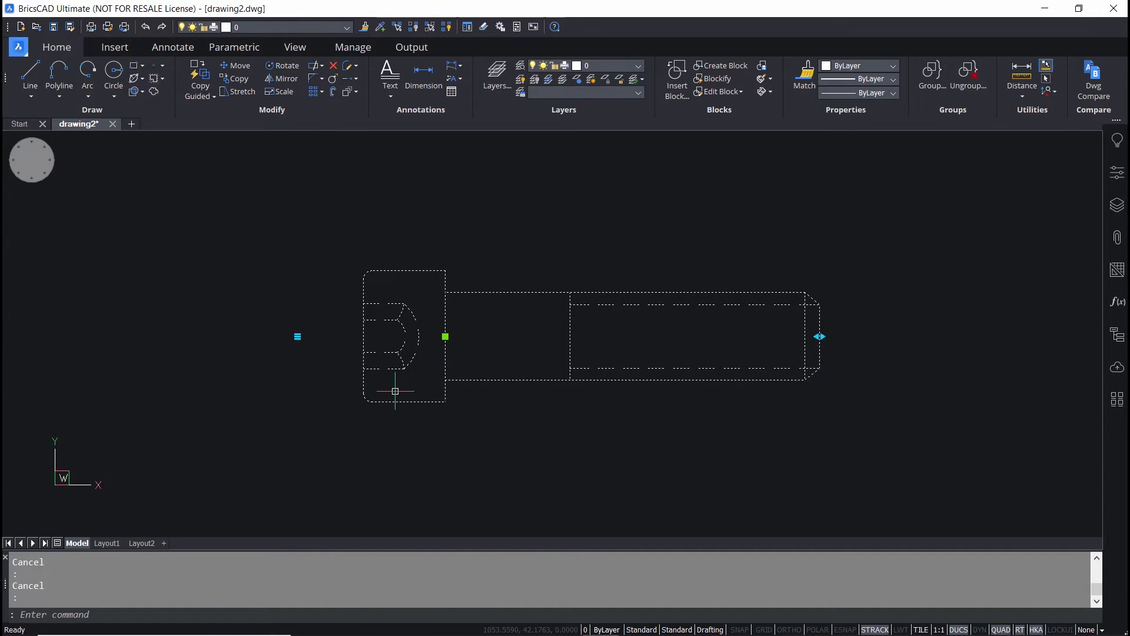
click(297, 337)
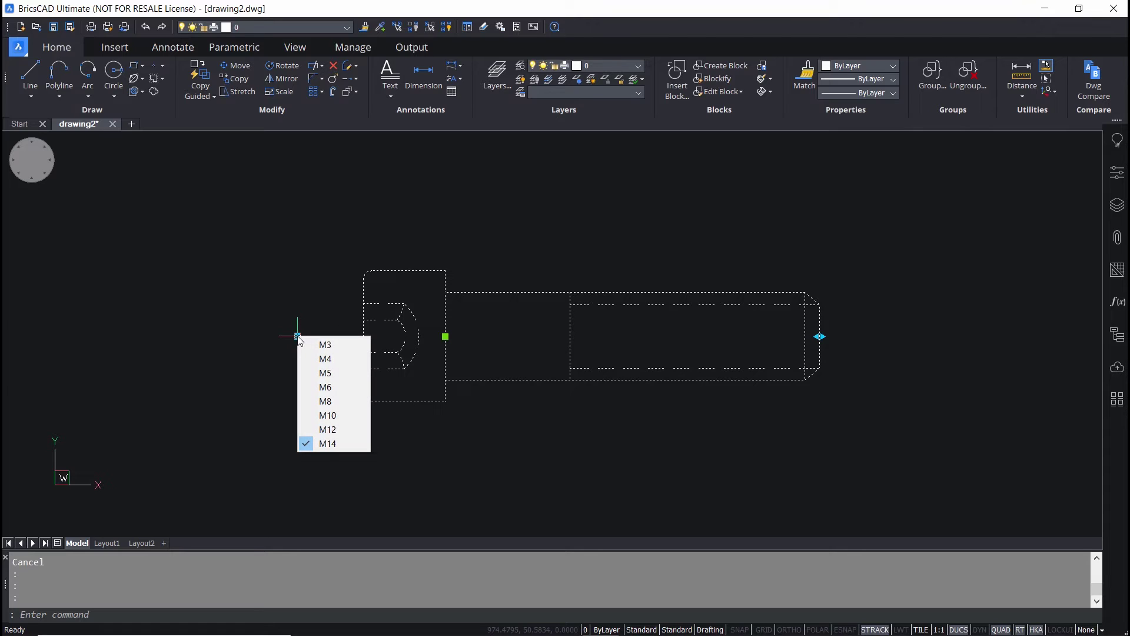
click(324, 358)
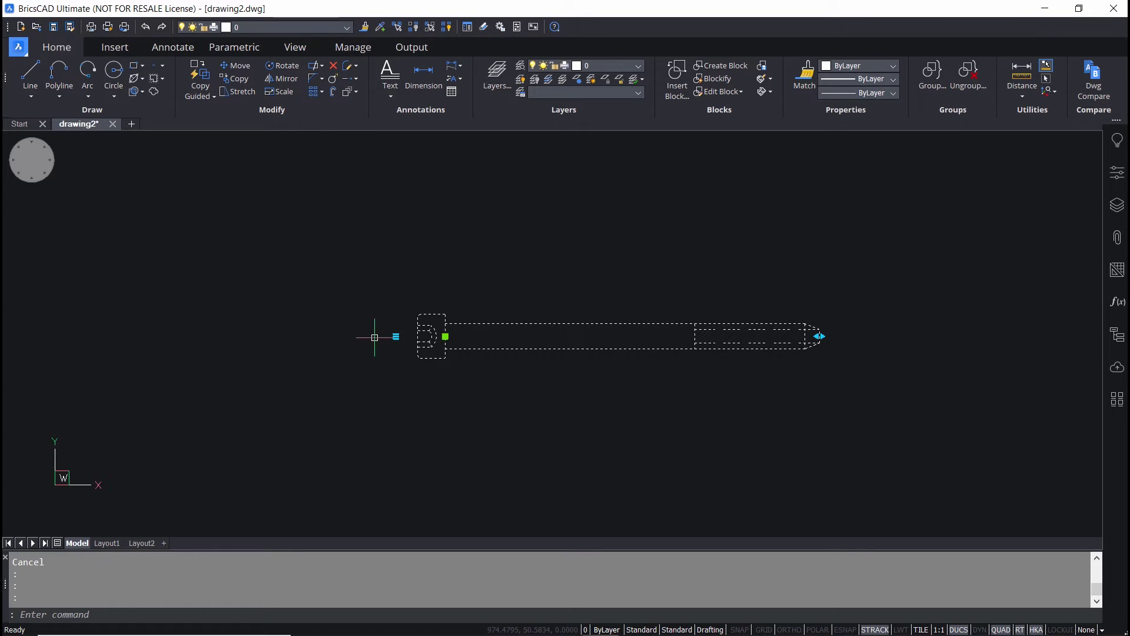
click(395, 336)
click(424, 401)
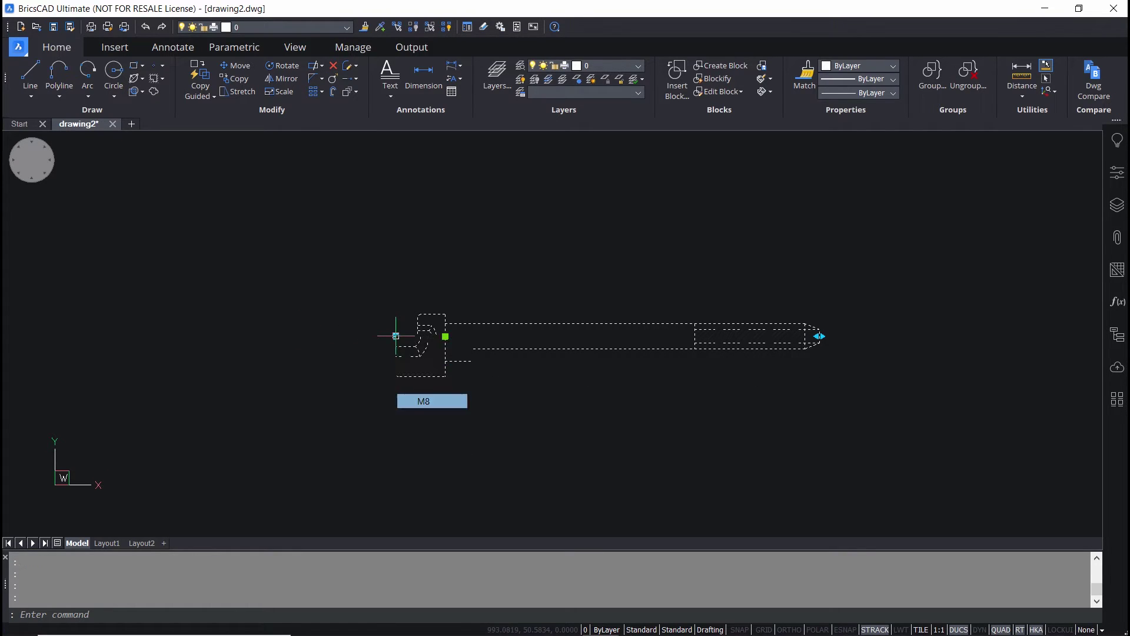
click(354, 337)
click(394, 444)
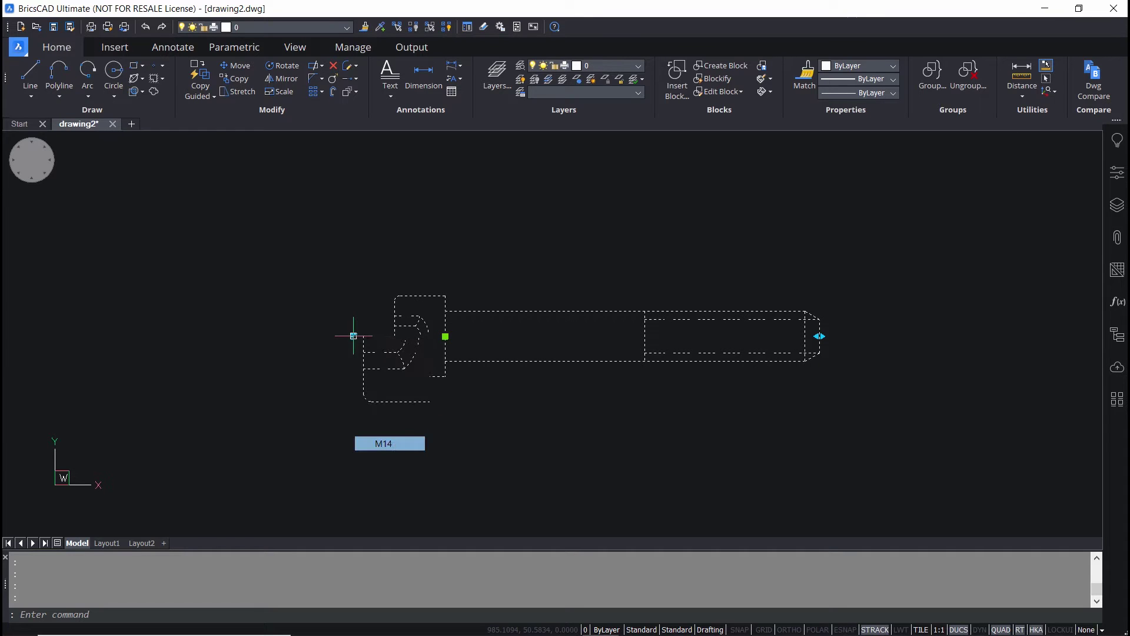
Stretch the bolt in drawing2 from its right end to a point far to the right.
click(820, 335)
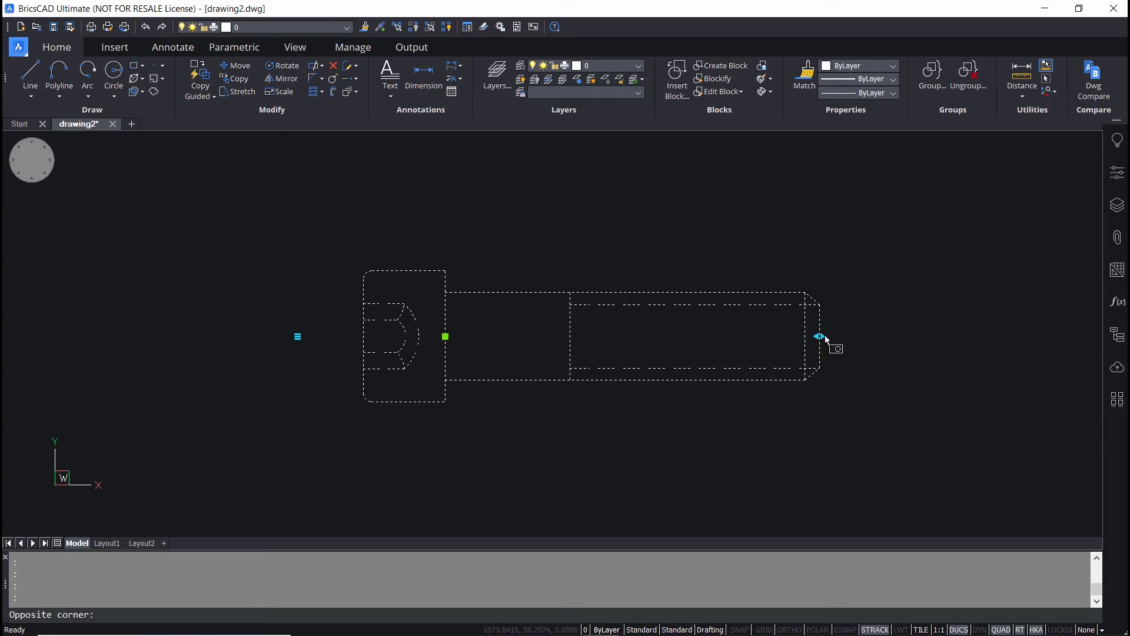
click(820, 336)
click(820, 335)
scroll(820, 336, down, 2)
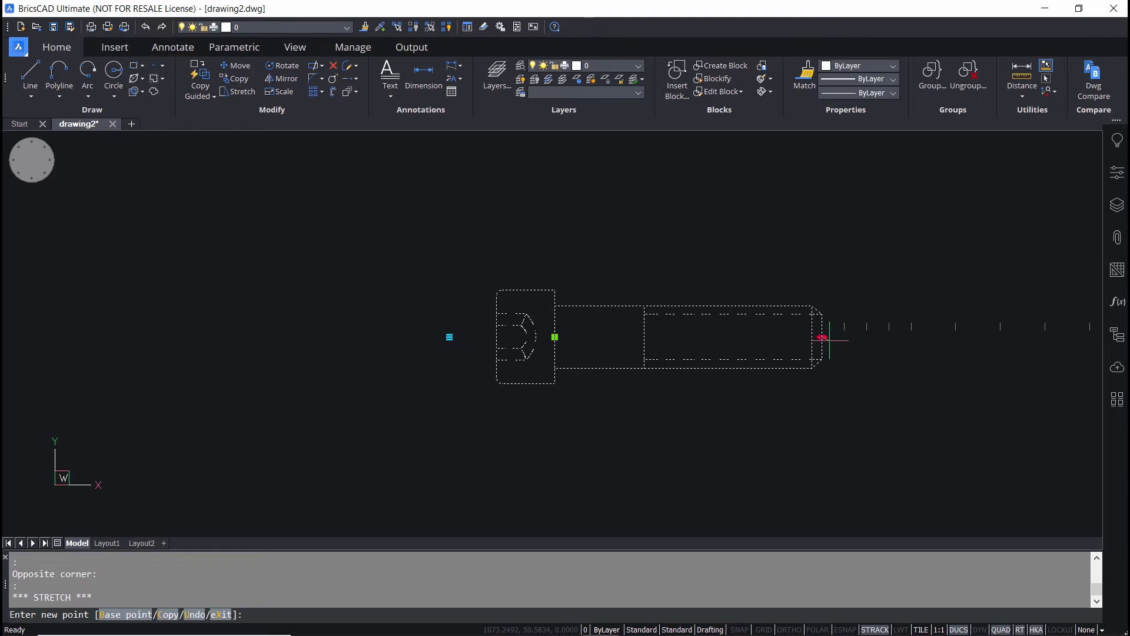
middle_drag(820, 335, 630, 341)
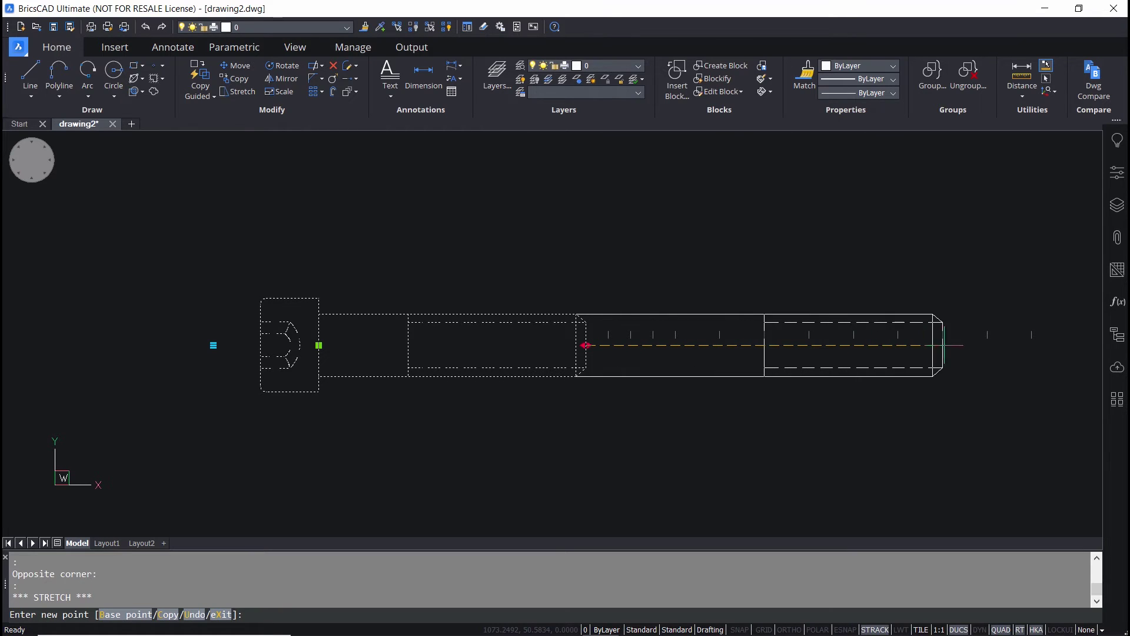
click(1032, 345)
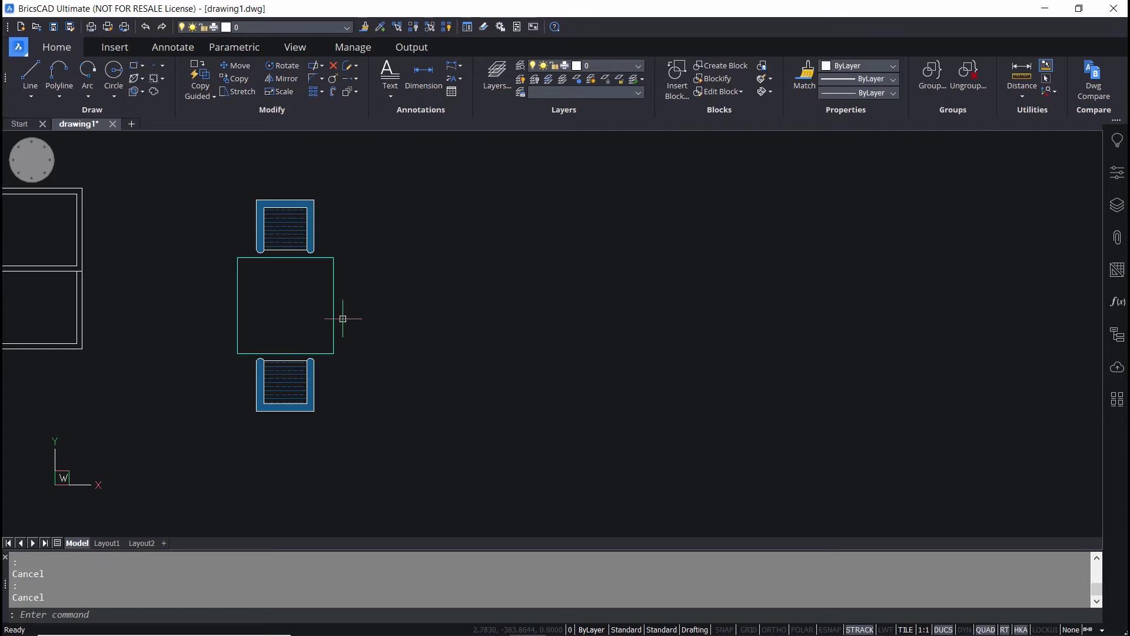
mouse_move(334, 312)
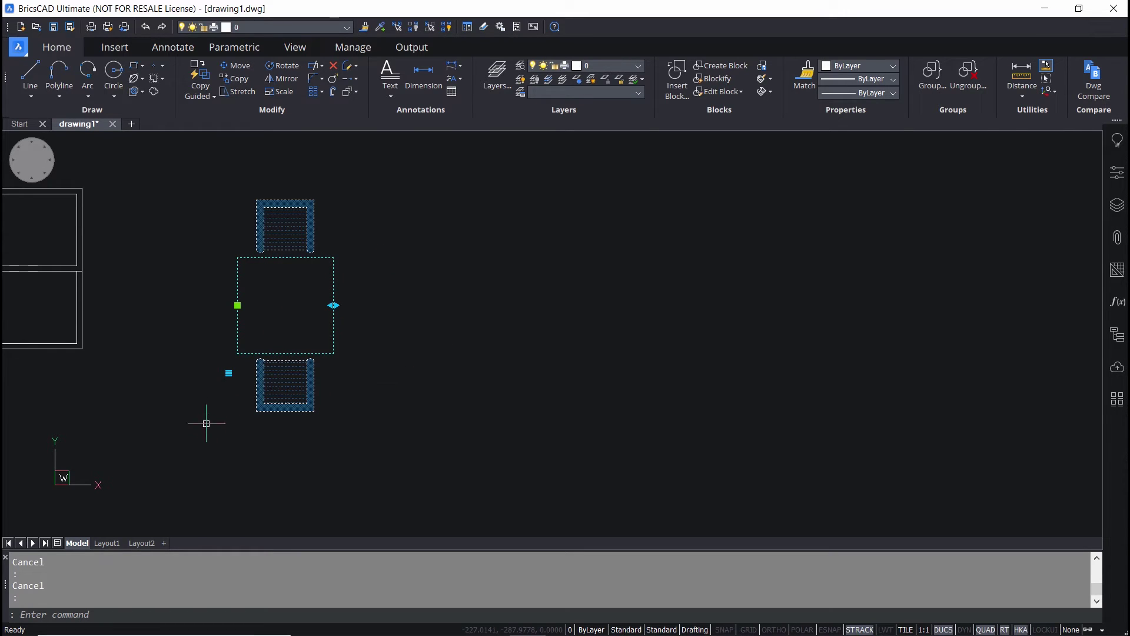
Stretch the Tab_Chr table to the right until it holds six chairs per side.
click(333, 304)
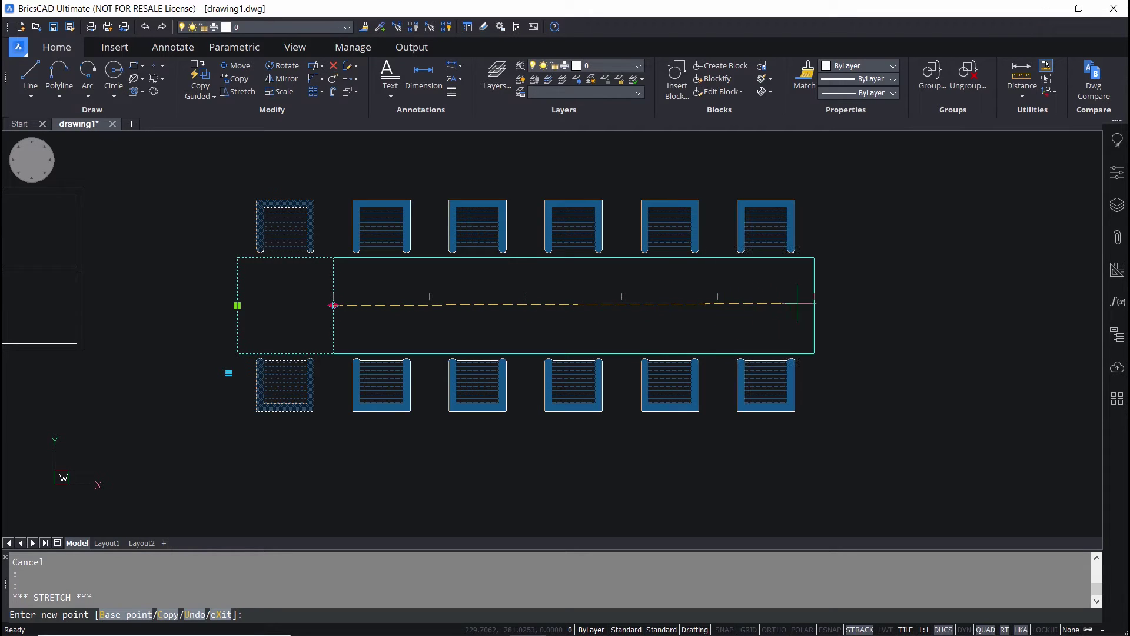
click(904, 294)
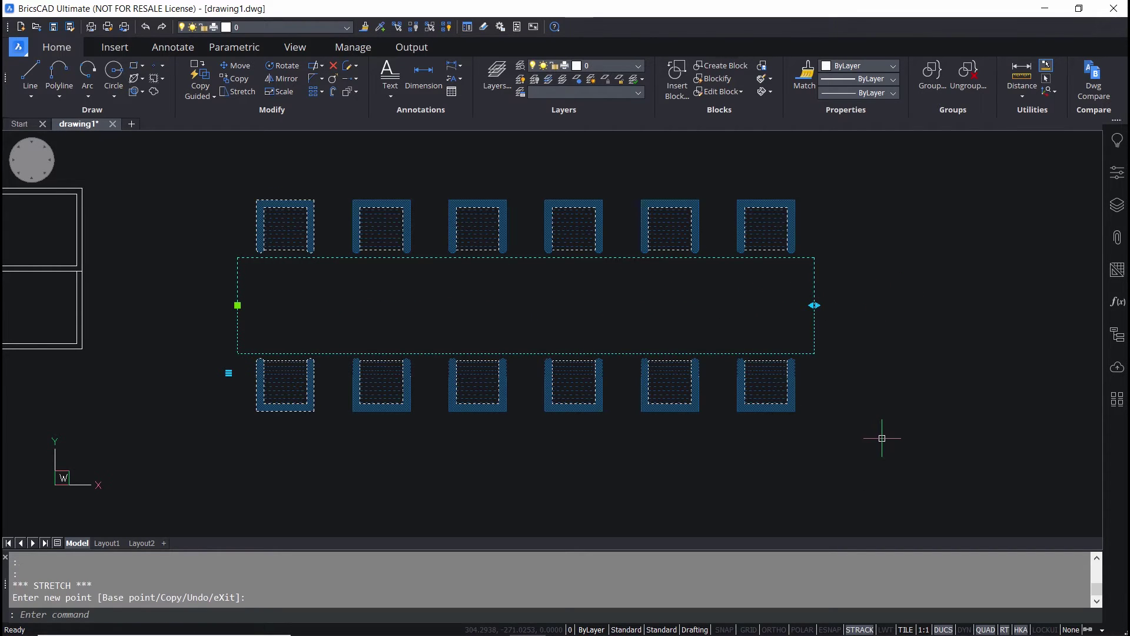
mouse_move(807, 210)
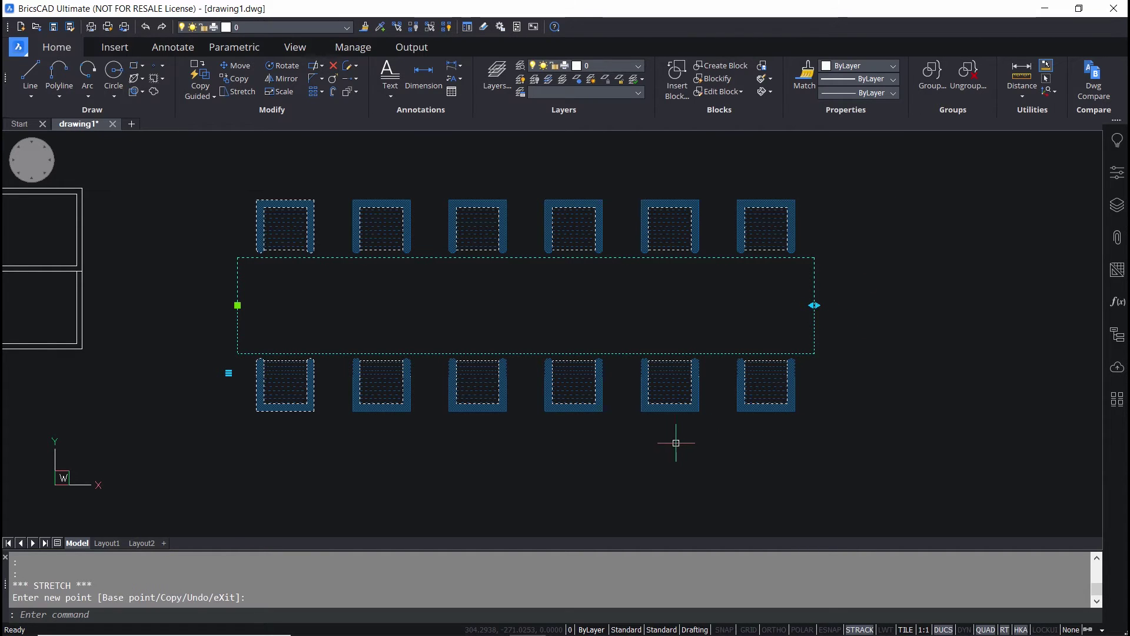
middle_drag(231, 409, 239, 391)
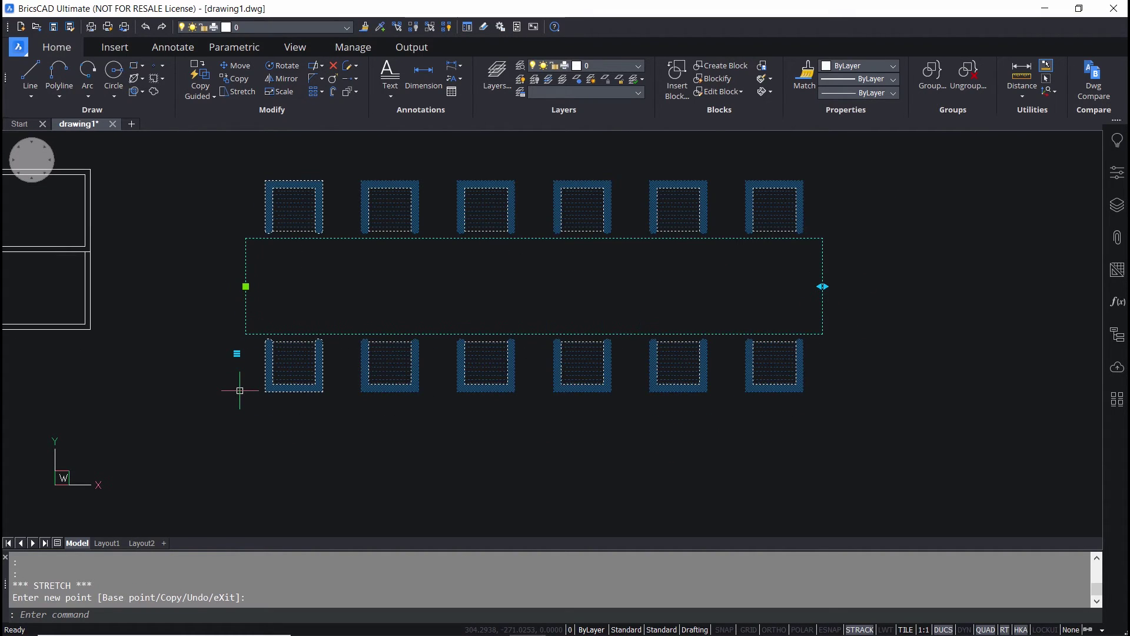
Switch the table's seating lookup through 6, 10 and 2 Seater, finishing on 8 Seater.
click(237, 354)
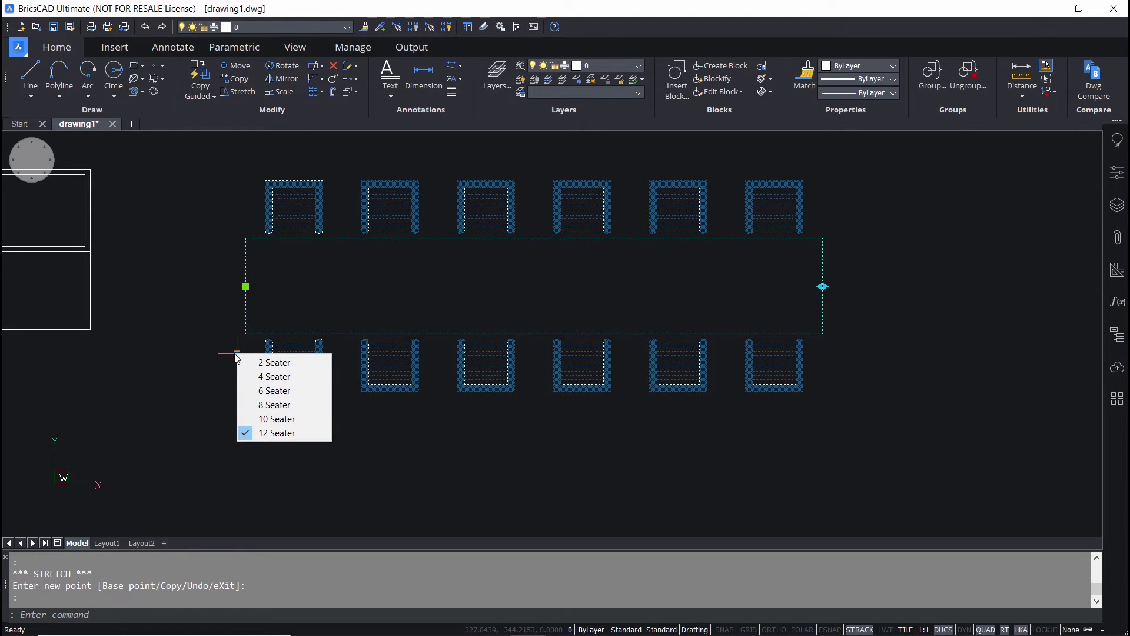
click(283, 390)
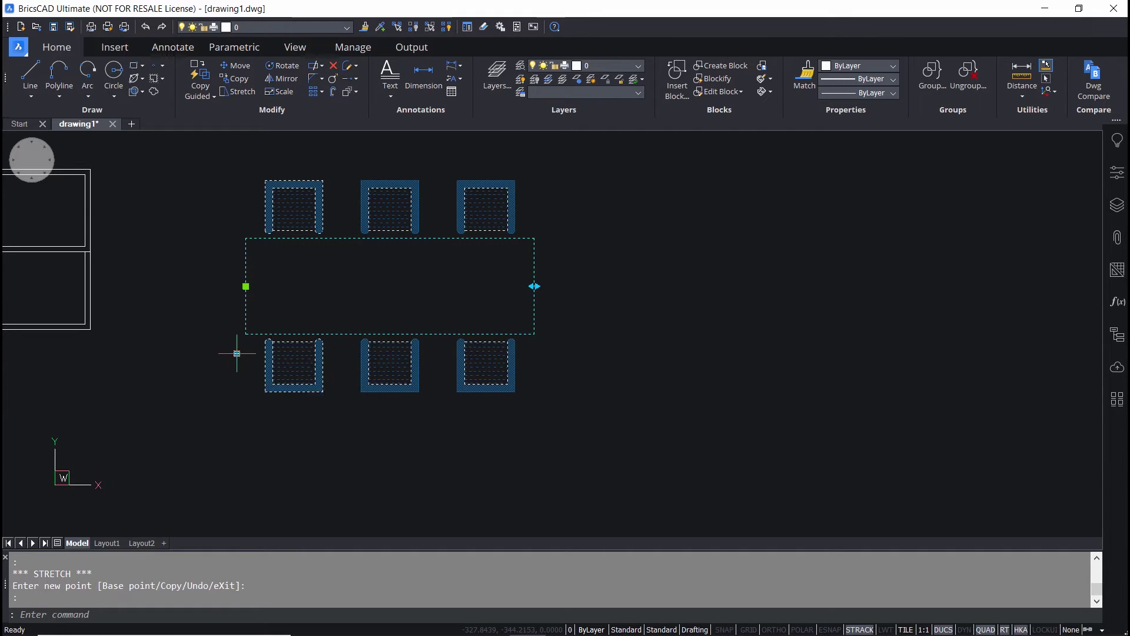
click(236, 353)
click(236, 353)
click(236, 353)
click(270, 420)
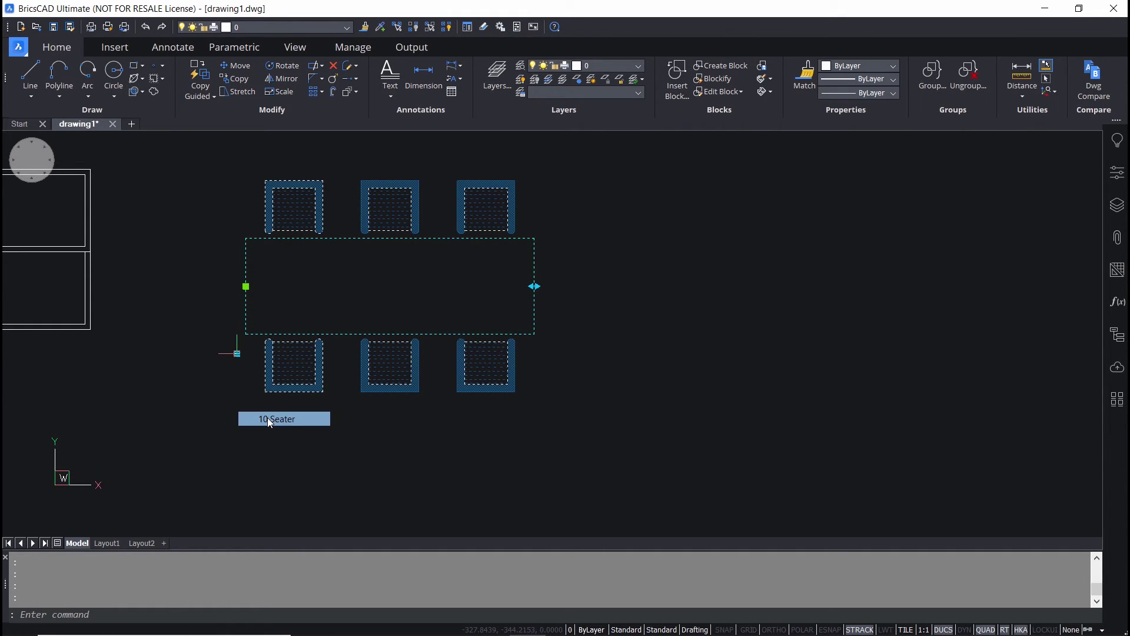
click(237, 353)
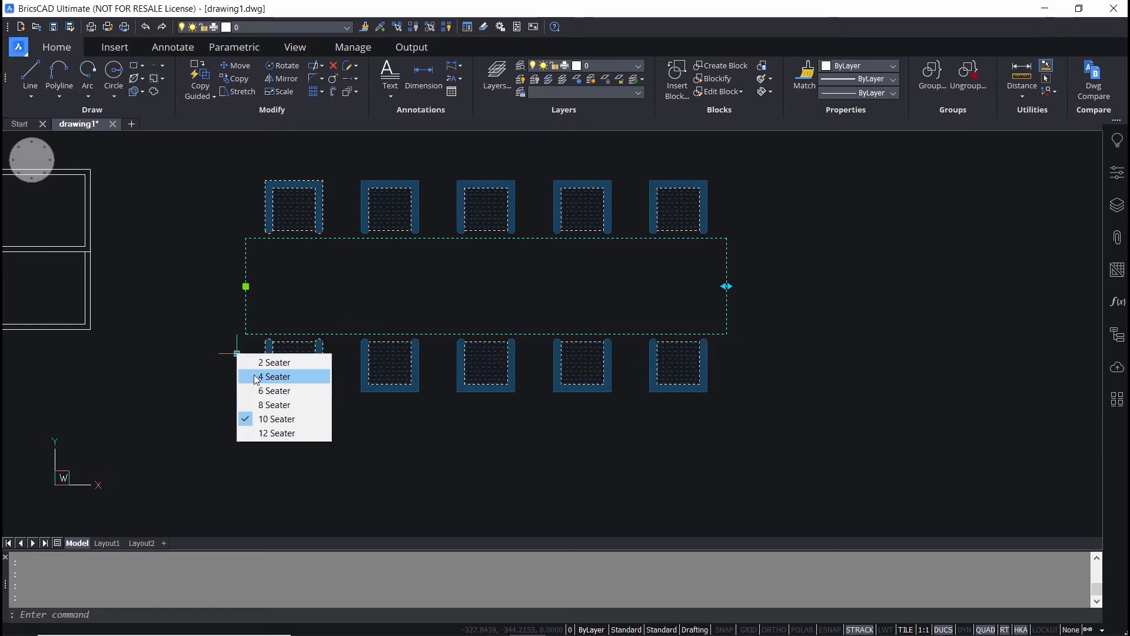
click(259, 360)
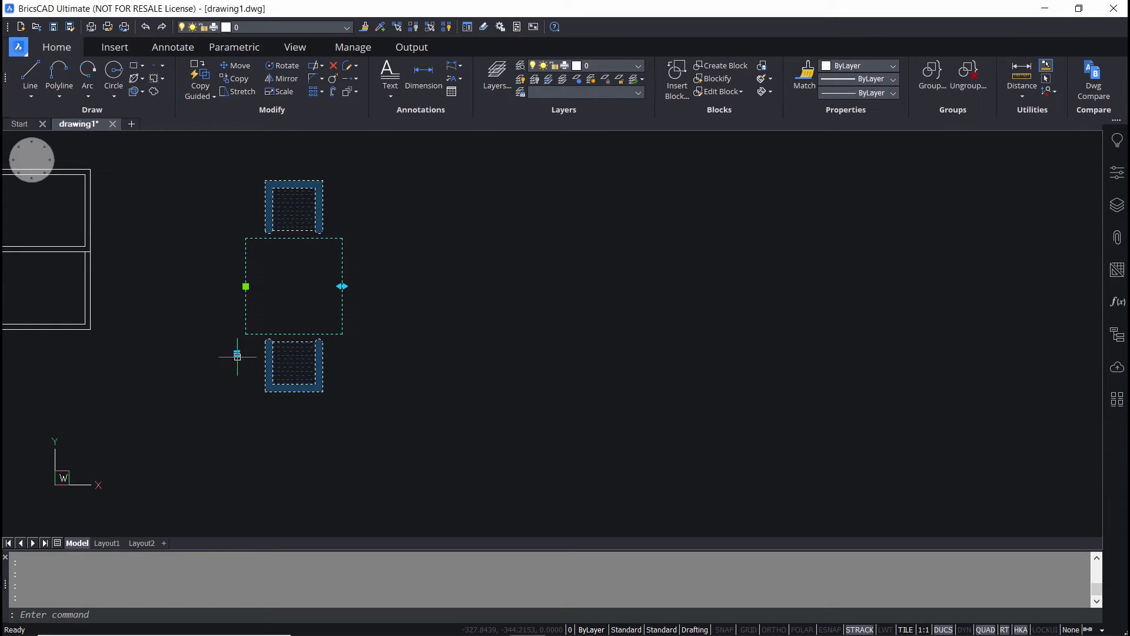
click(237, 353)
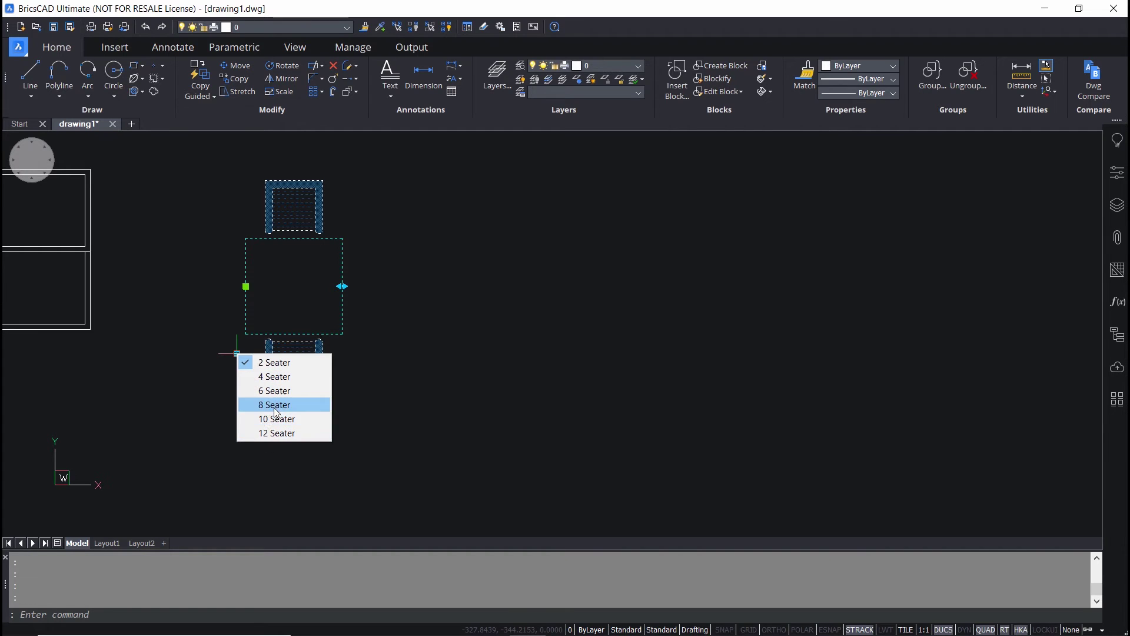
click(250, 425)
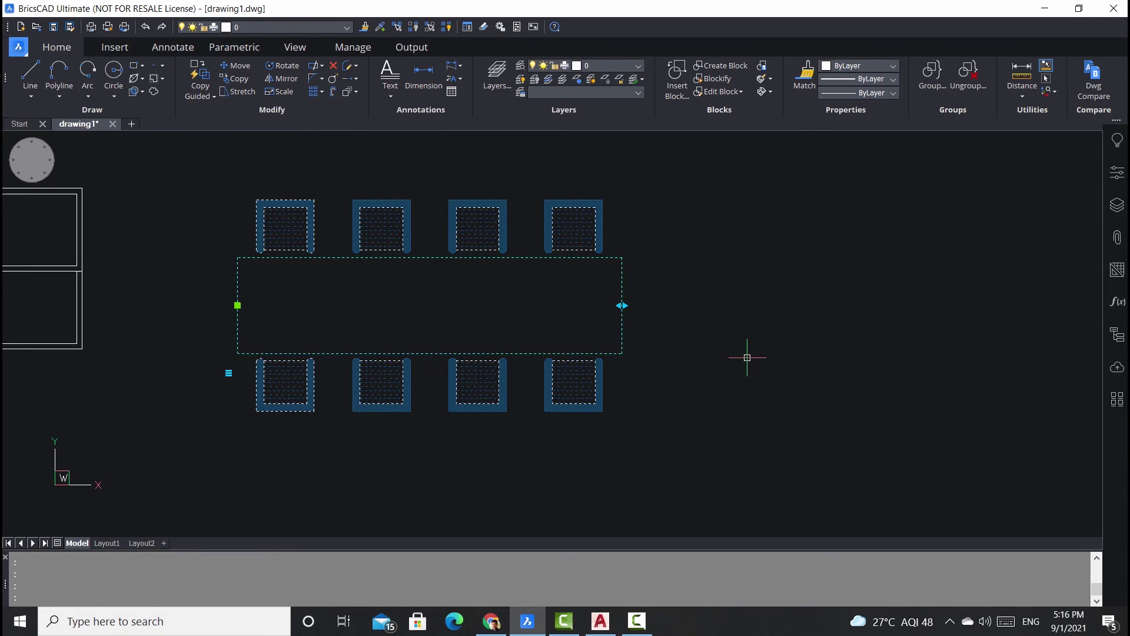
key(Escape)
key(Escape)
Change the stacked-rectangle block's size lookup to 50, then 100, and finally 200.
click(437, 351)
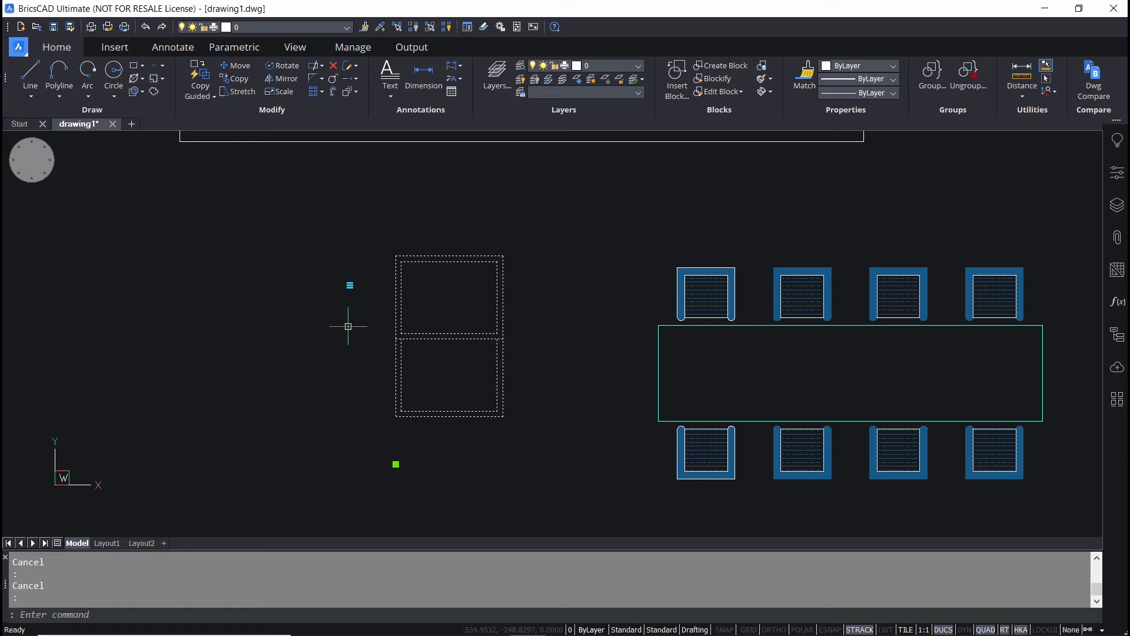
click(349, 285)
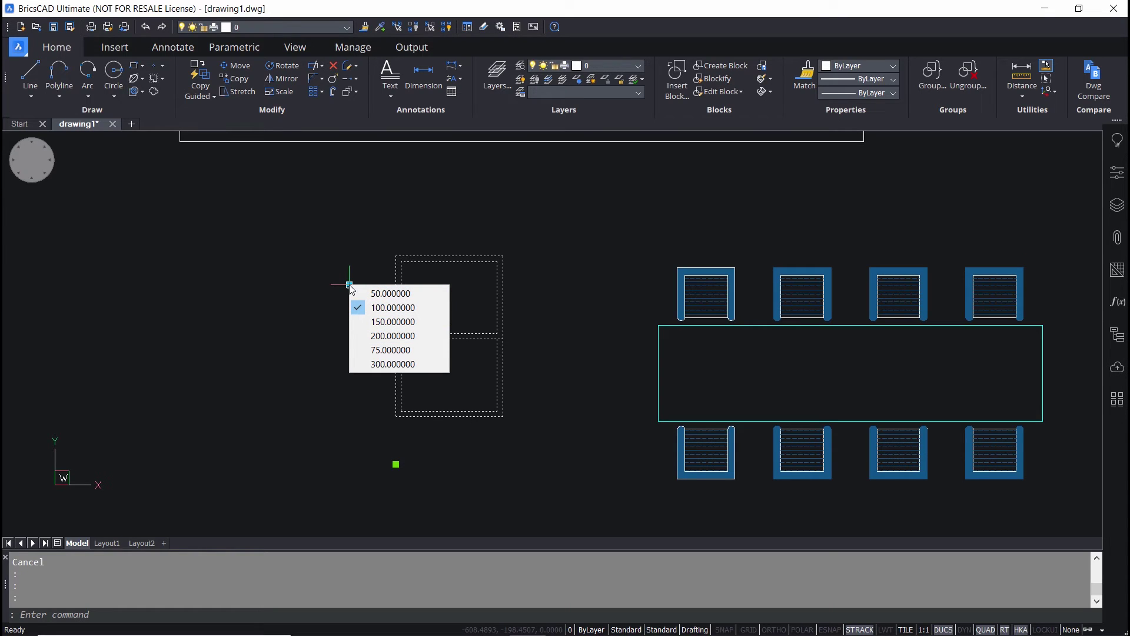
click(411, 294)
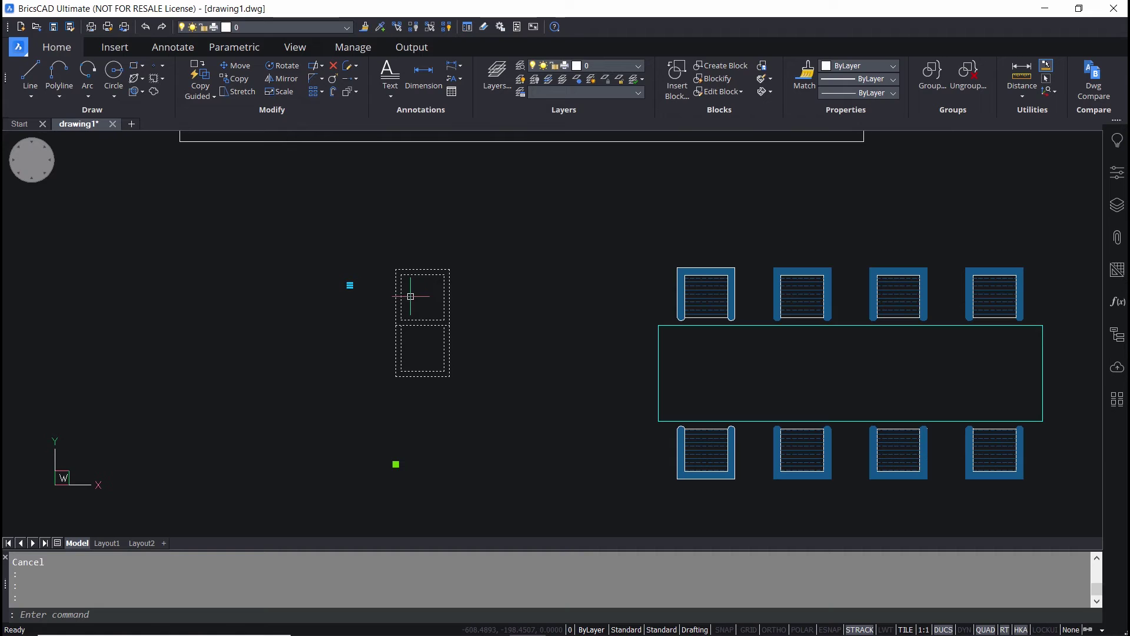
click(350, 285)
click(383, 347)
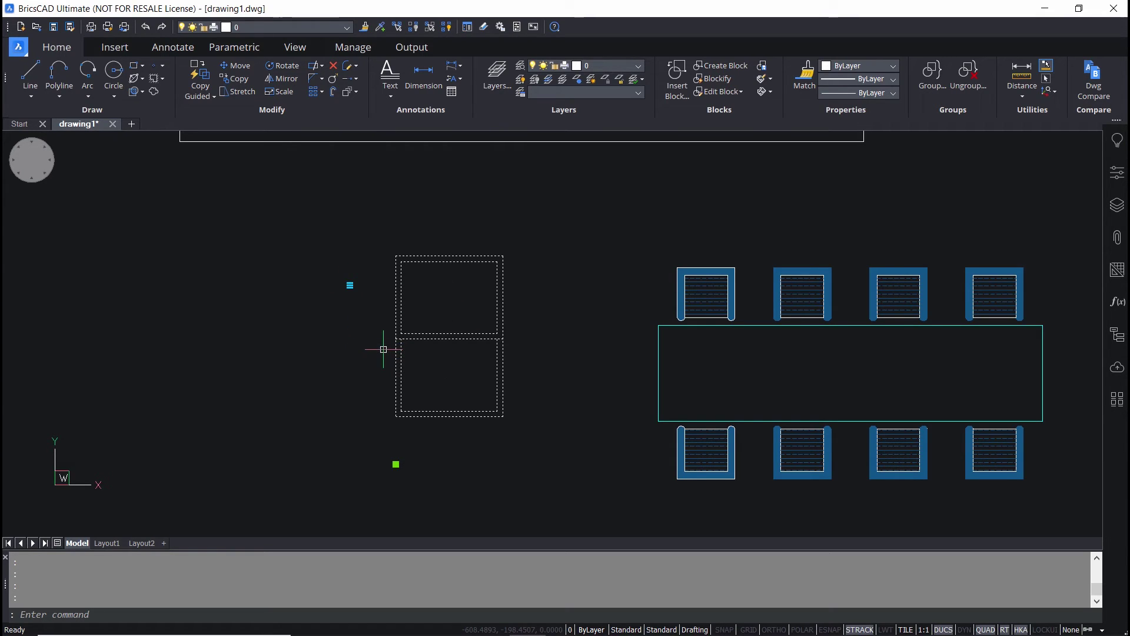
click(350, 284)
click(383, 362)
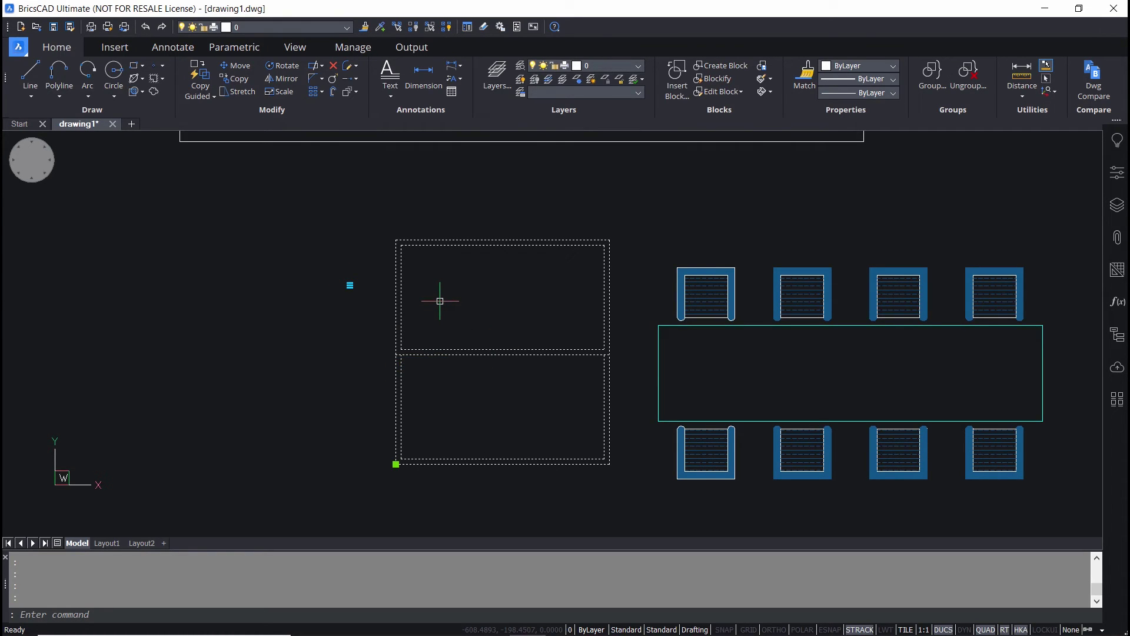
click(349, 285)
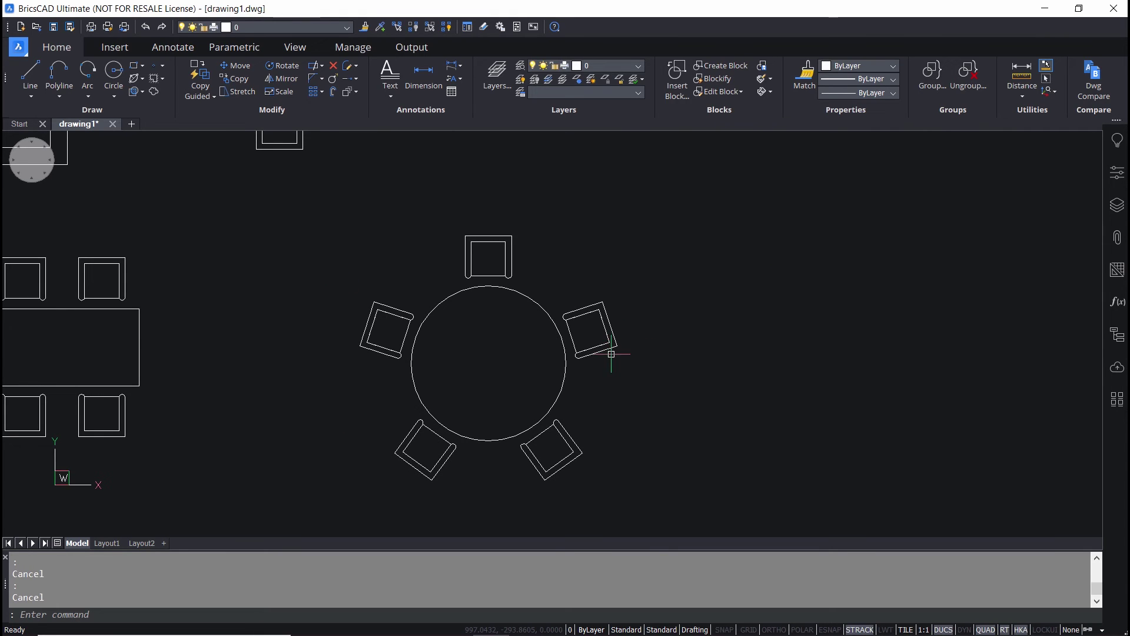
Drag the round table's quadrant grip outward, spreading its five chairs further out.
click(563, 334)
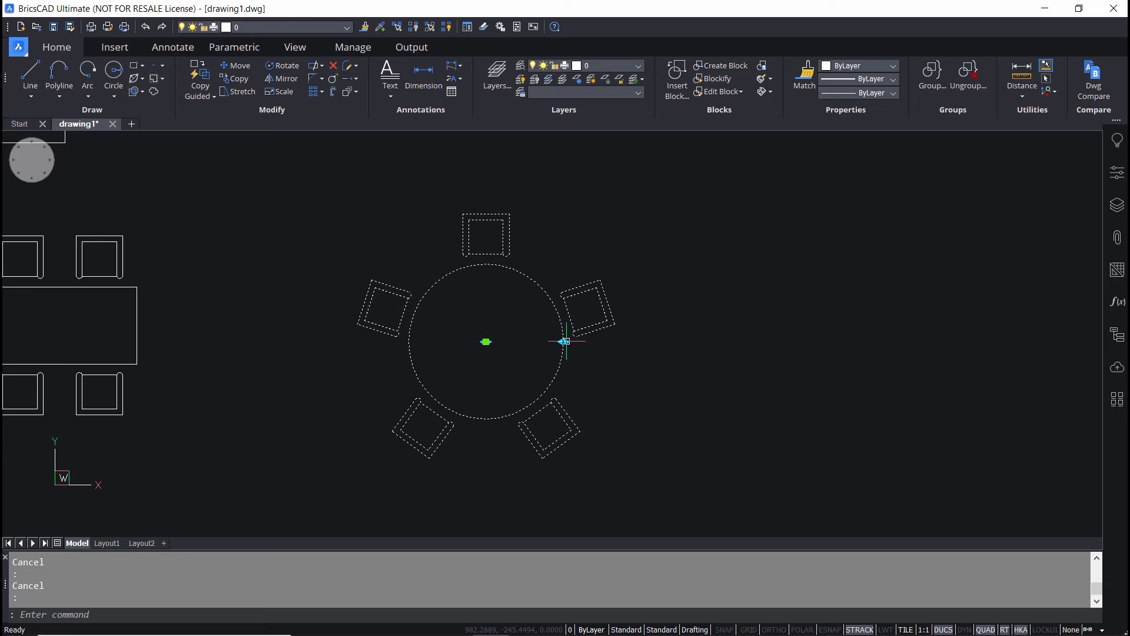
click(563, 341)
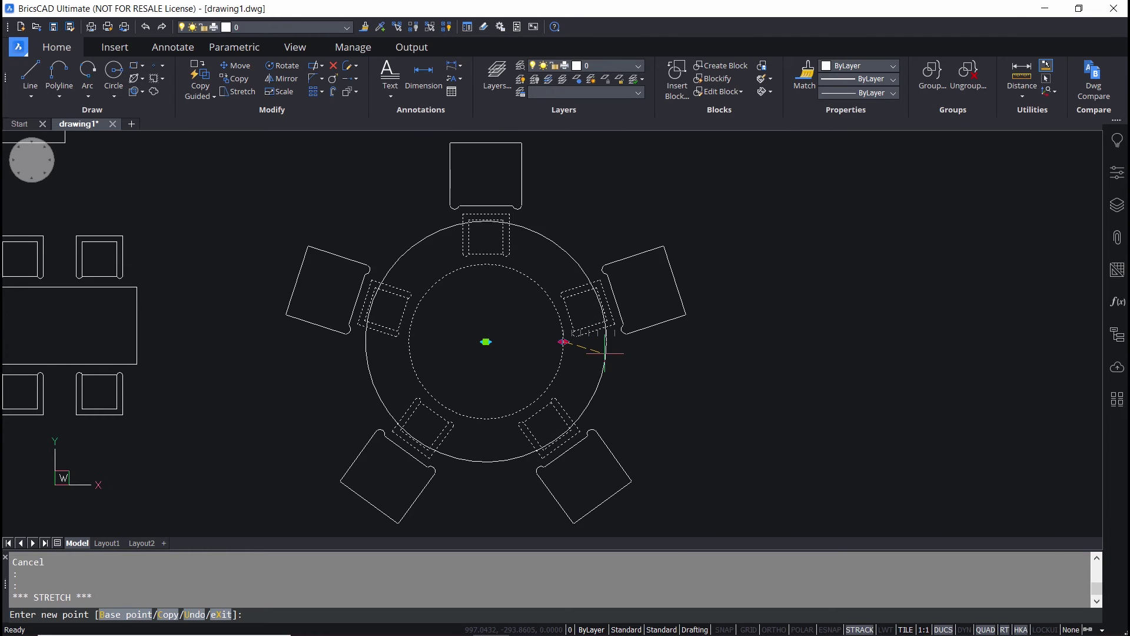
click(611, 353)
scroll(543, 361, down, 2)
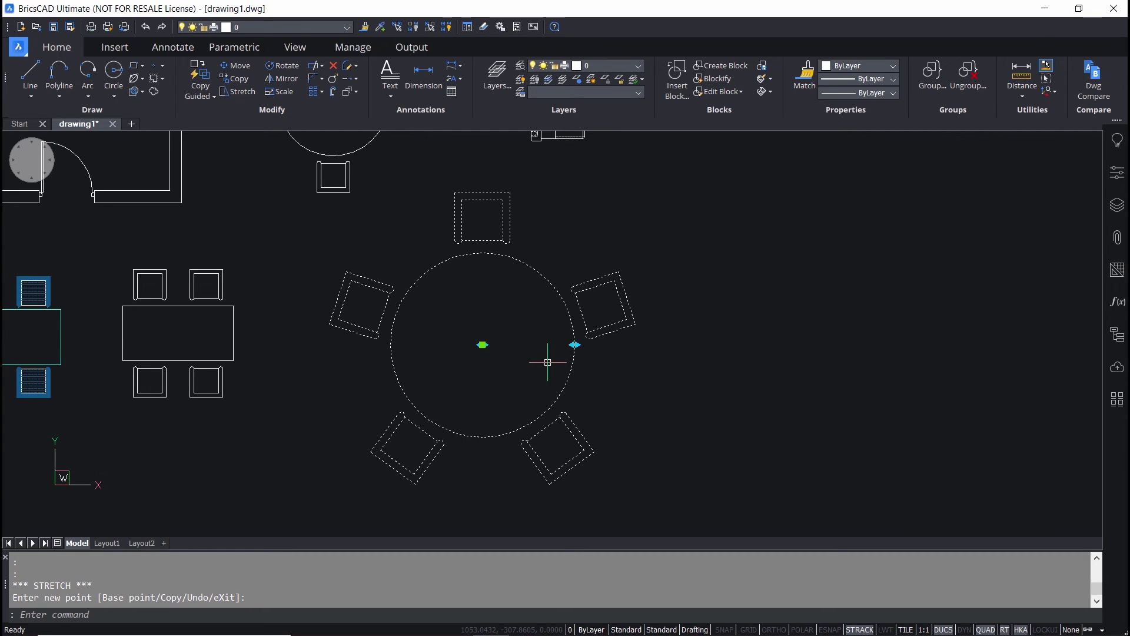
key(Escape)
scroll(883, 361, down, 2)
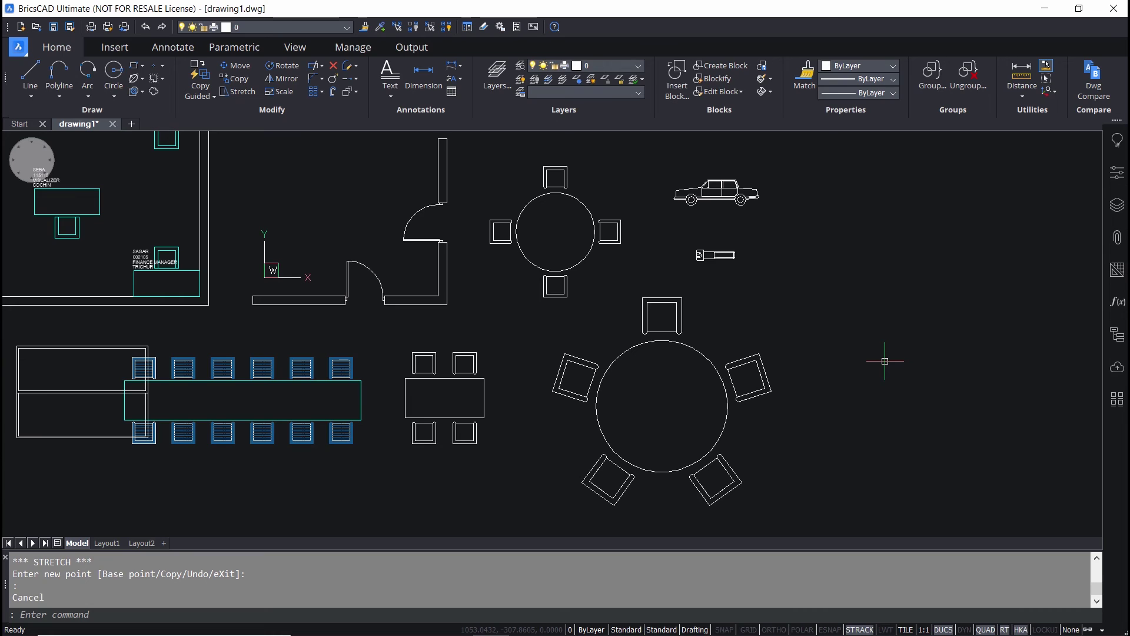